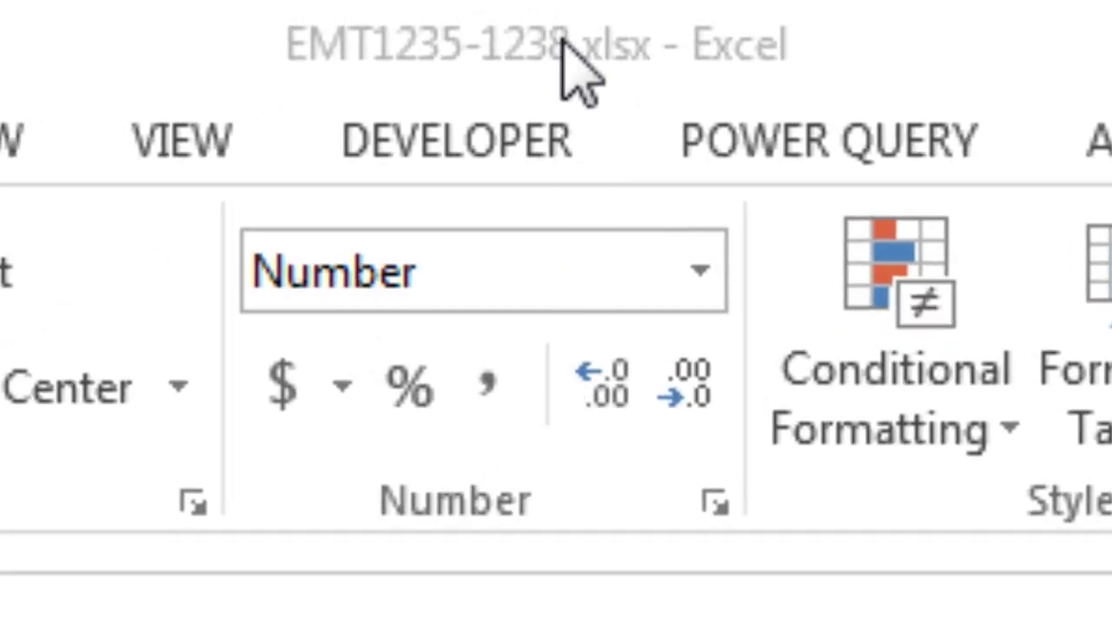
Step: Examine row 4's amount, source currency and target currency, and locate the matching CAD-to-GBP rate in the conversion table
left_click(569, 65)
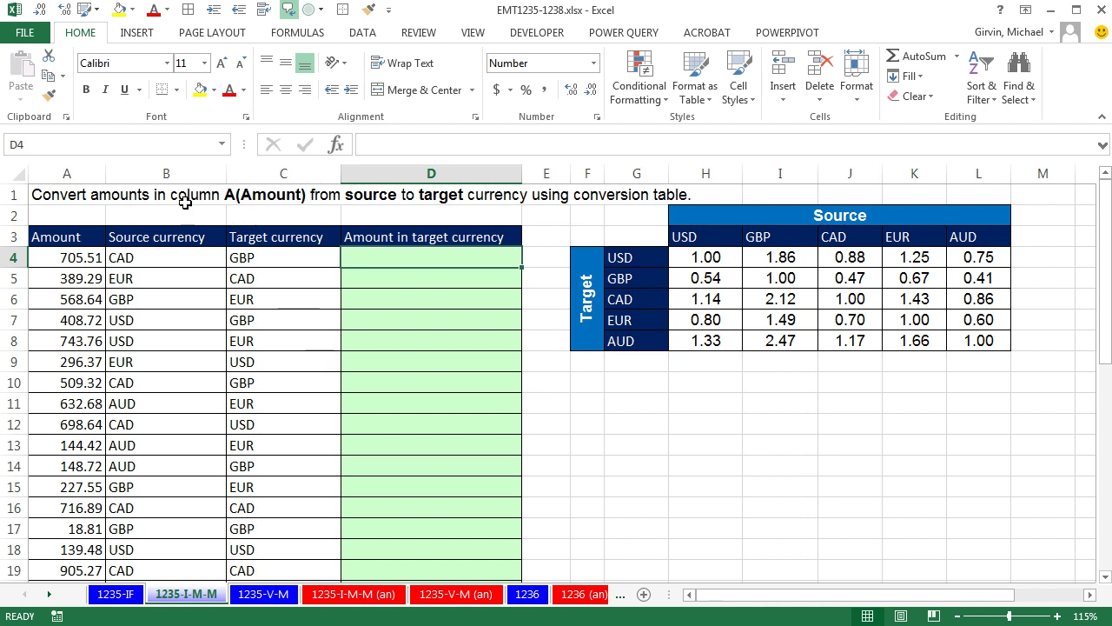
left_click(80, 254)
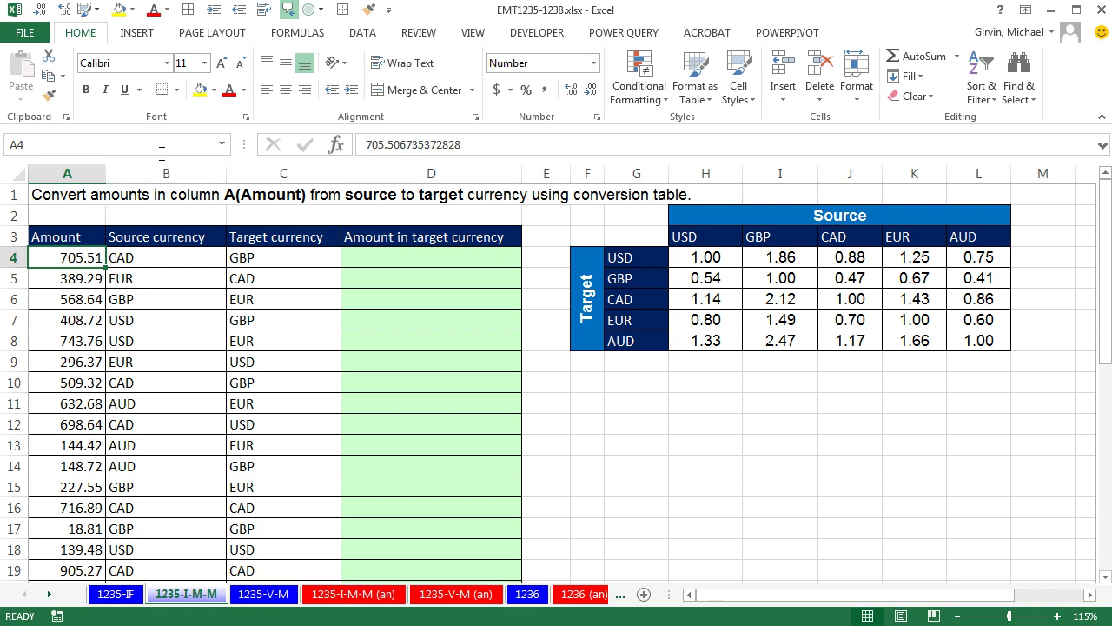
left_click(288, 263)
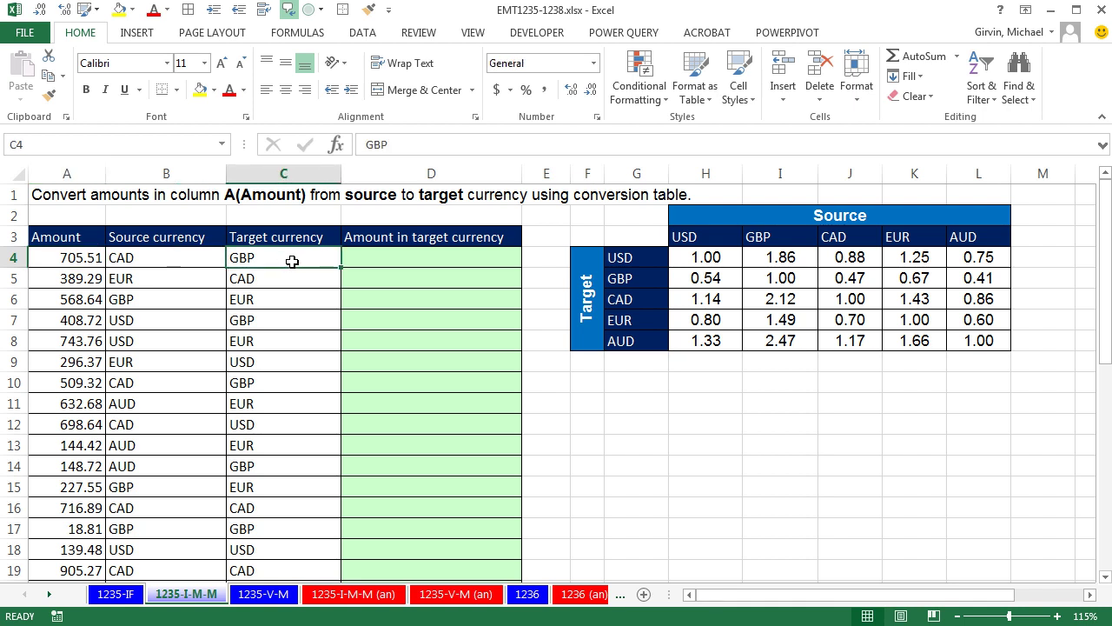
left_click(154, 255)
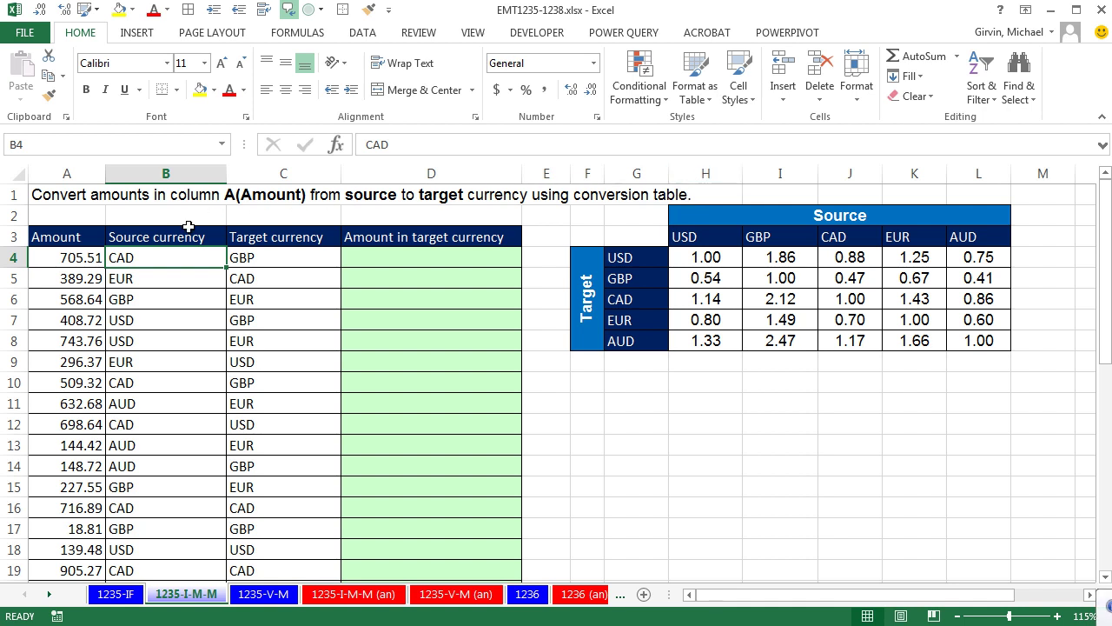
left_click_drag(671, 240, 963, 236)
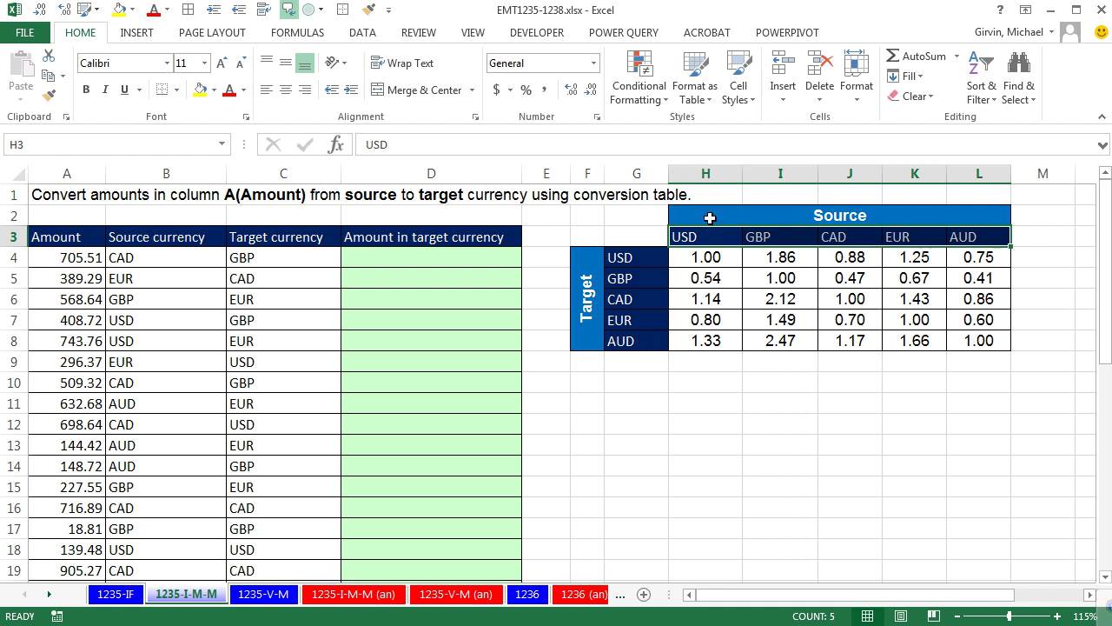
left_click(850, 243)
left_click_drag(850, 242, 851, 340)
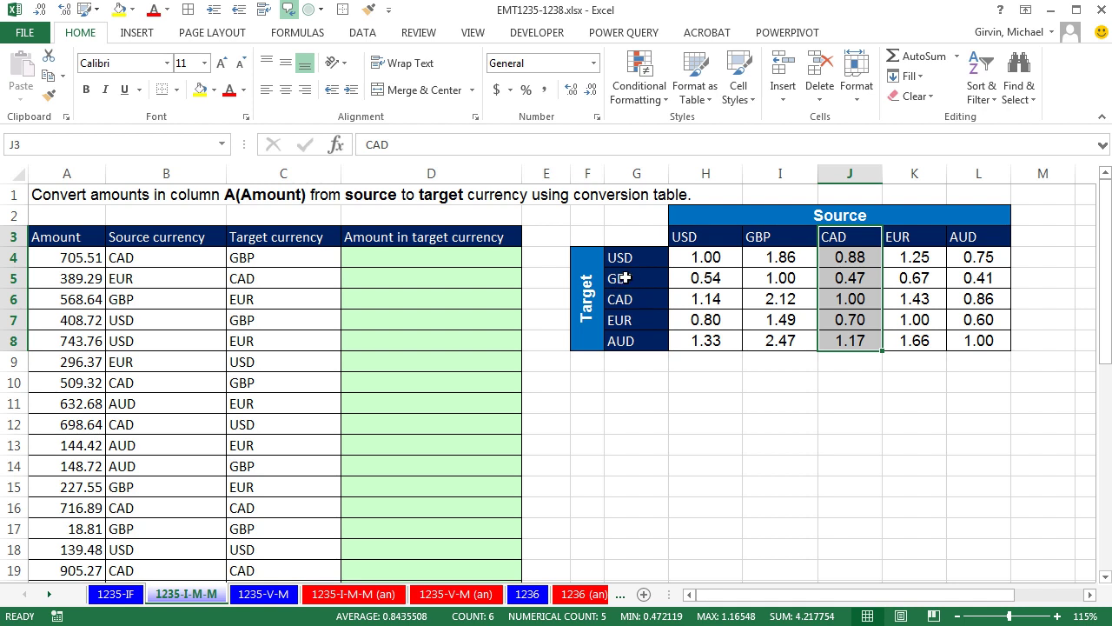
left_click_drag(619, 278, 975, 276)
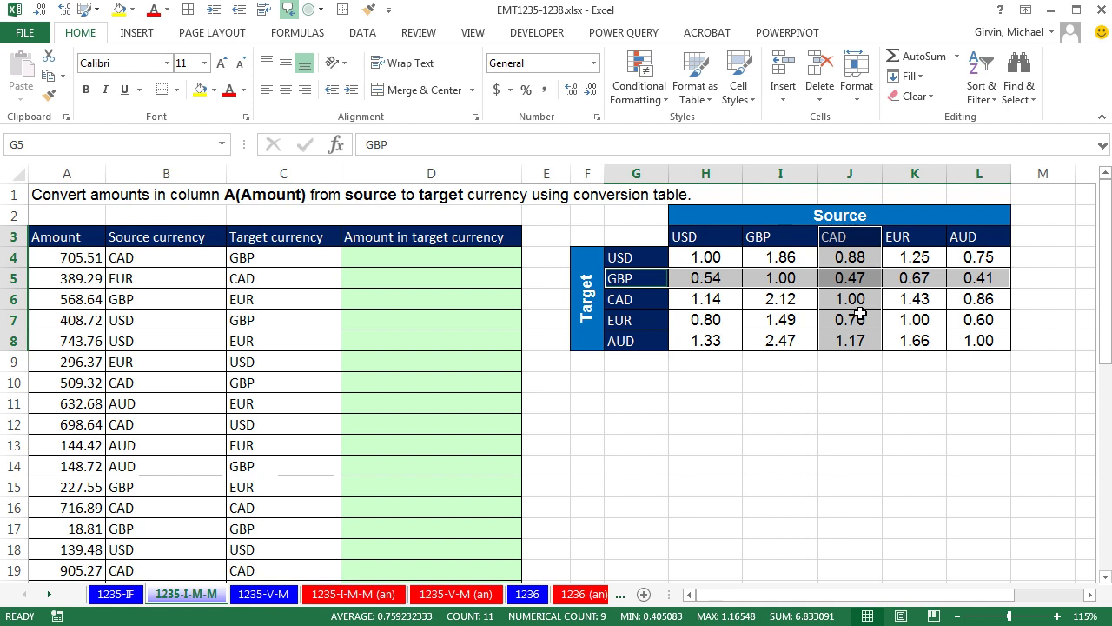
left_click(858, 278)
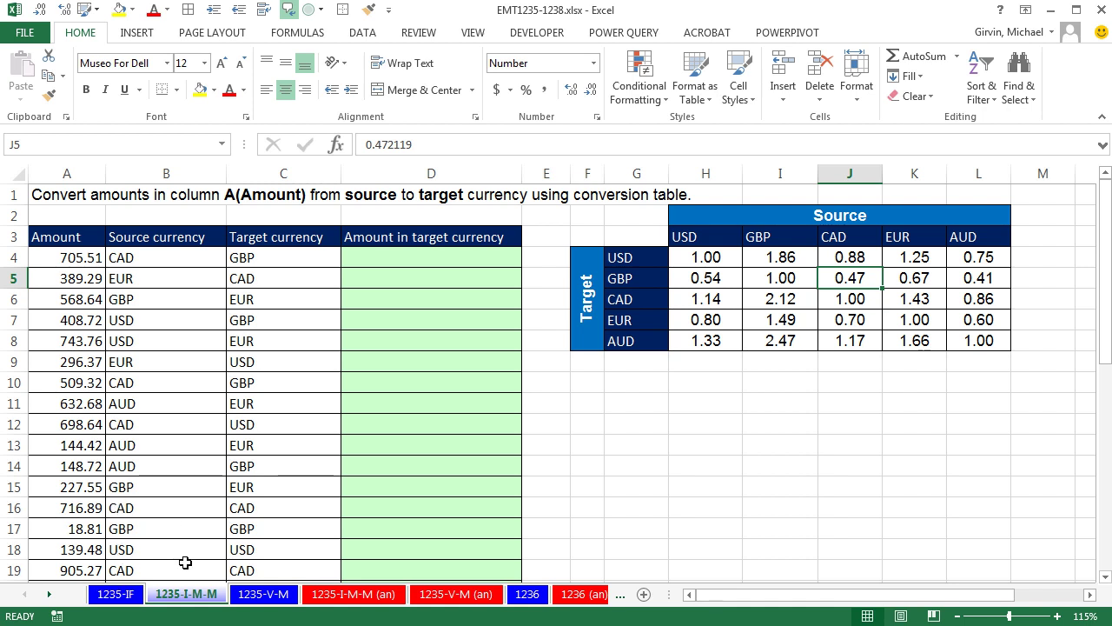
Step: Inspect the nested IF and AND formula in D4 of the 1235-IF sheet, comparing it with the conversion table's CAD-to-GBP rate
left_click(119, 596)
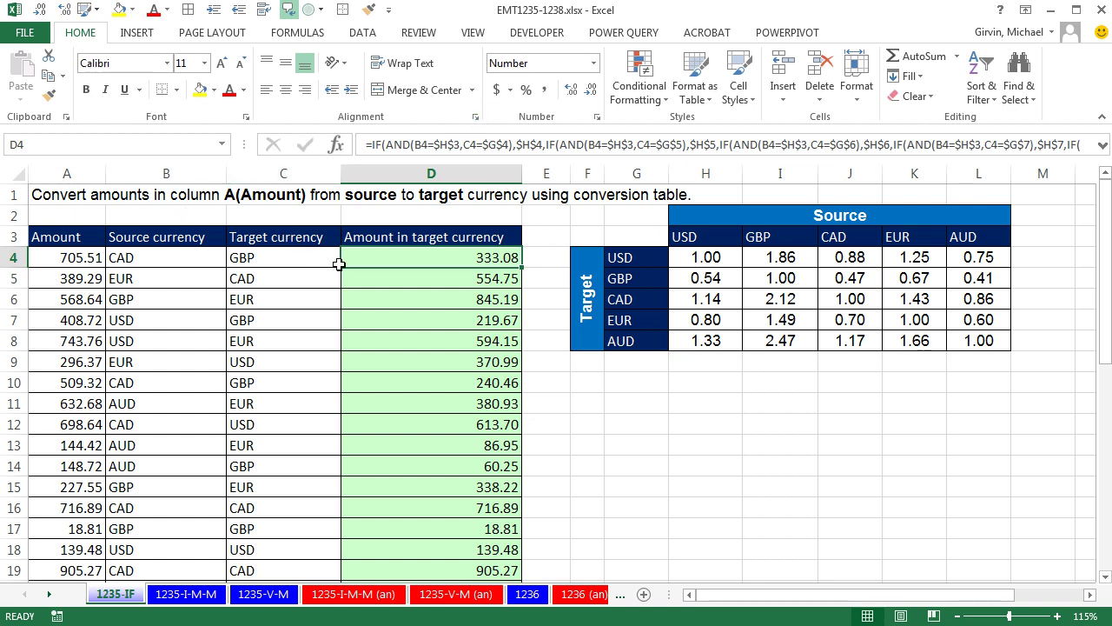
key("F2")
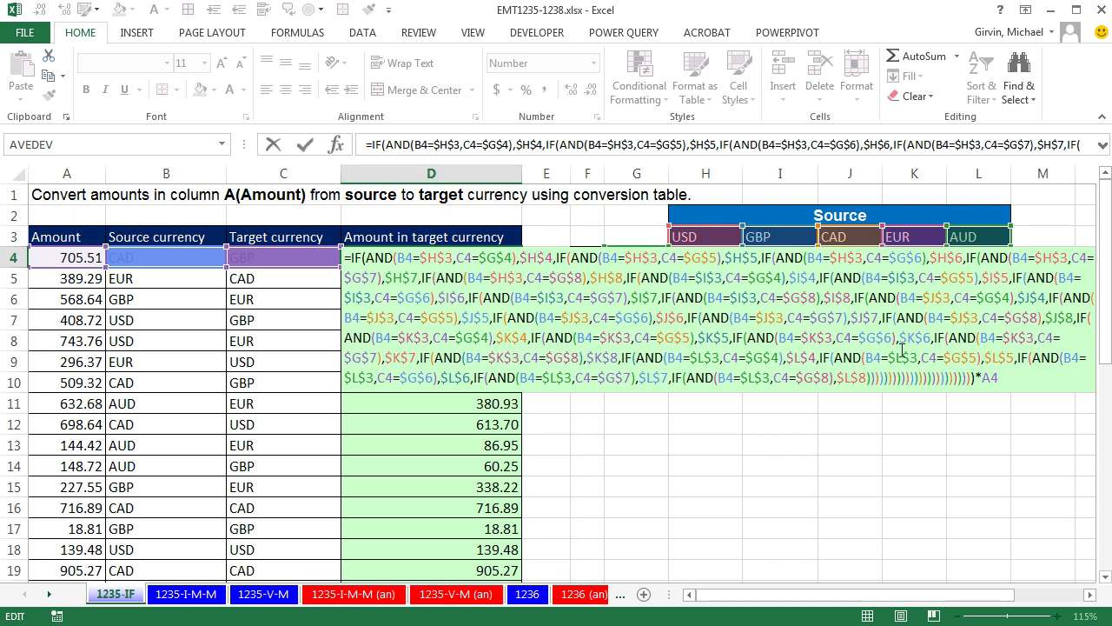
key("ctrl+Return")
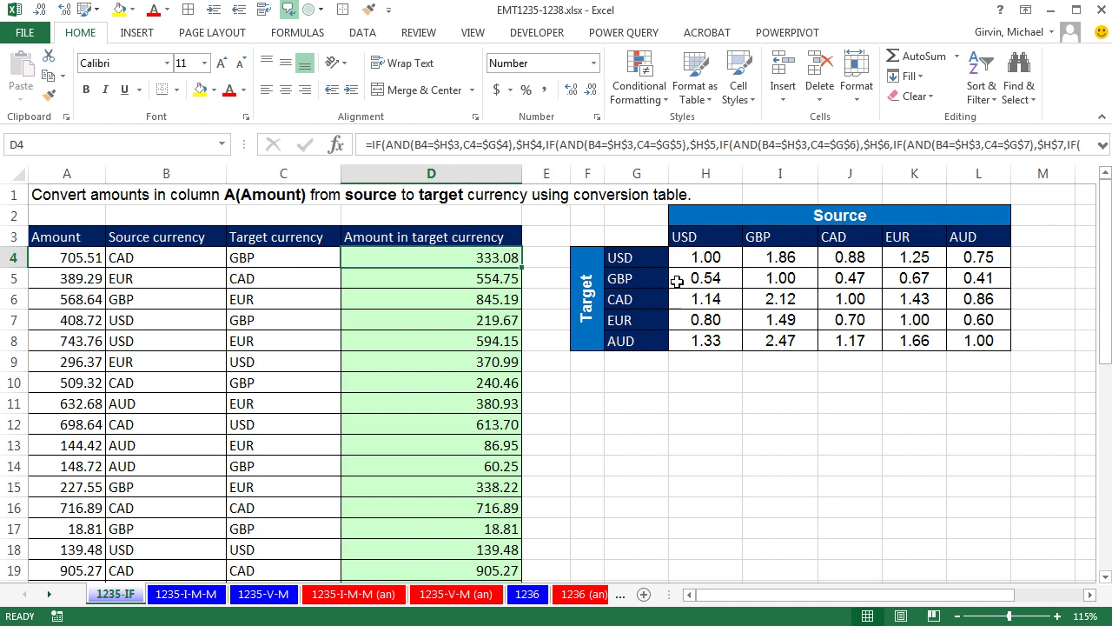
left_click(854, 278)
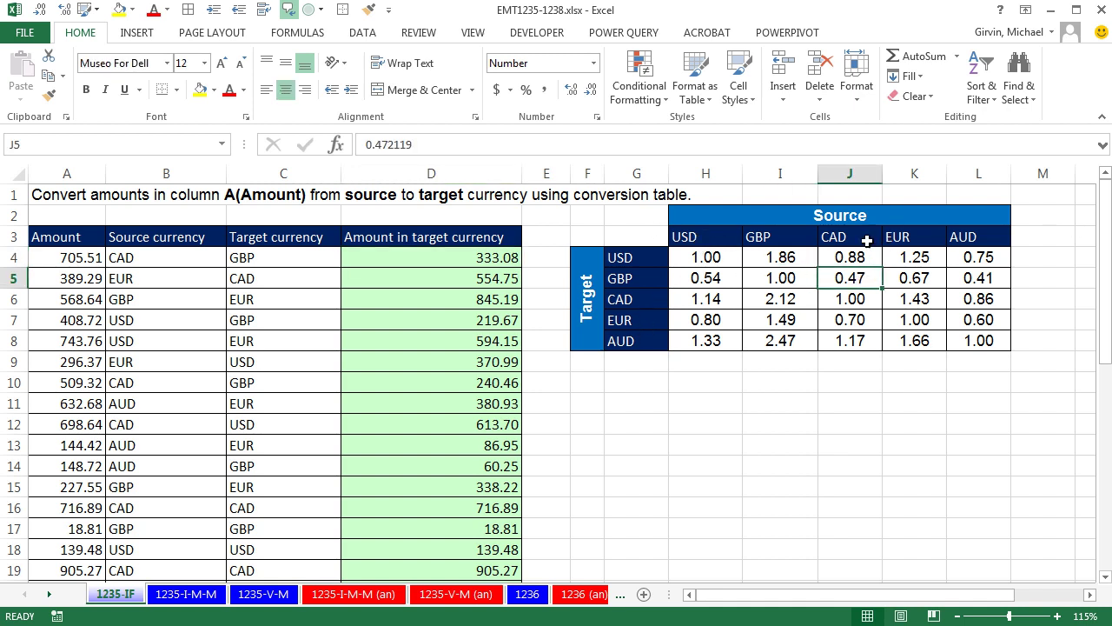
double_click(506, 259)
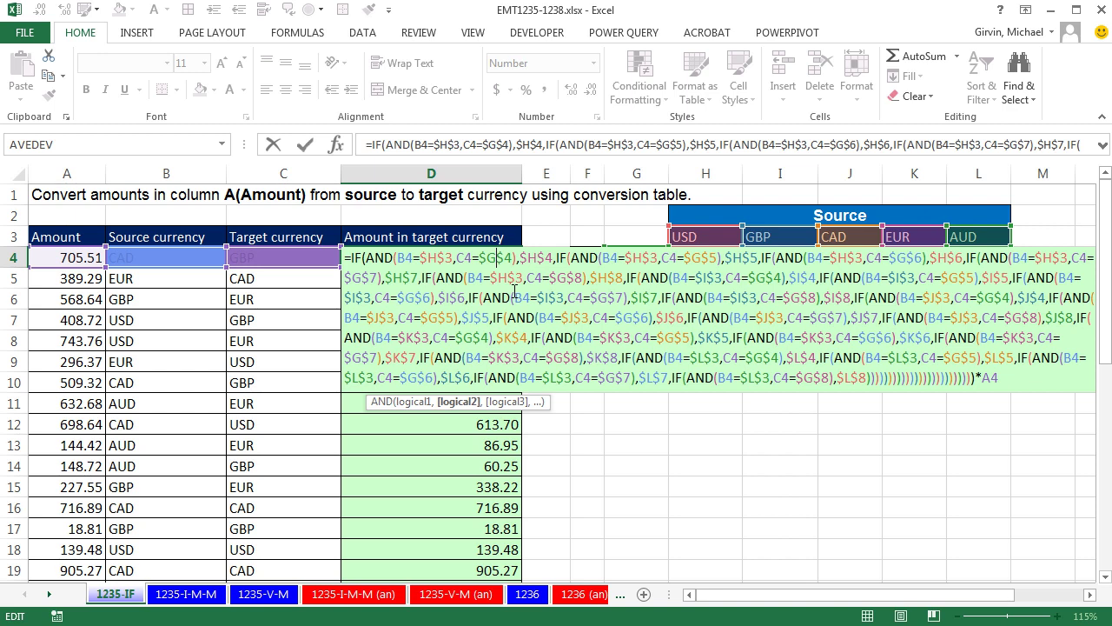
key("Escape")
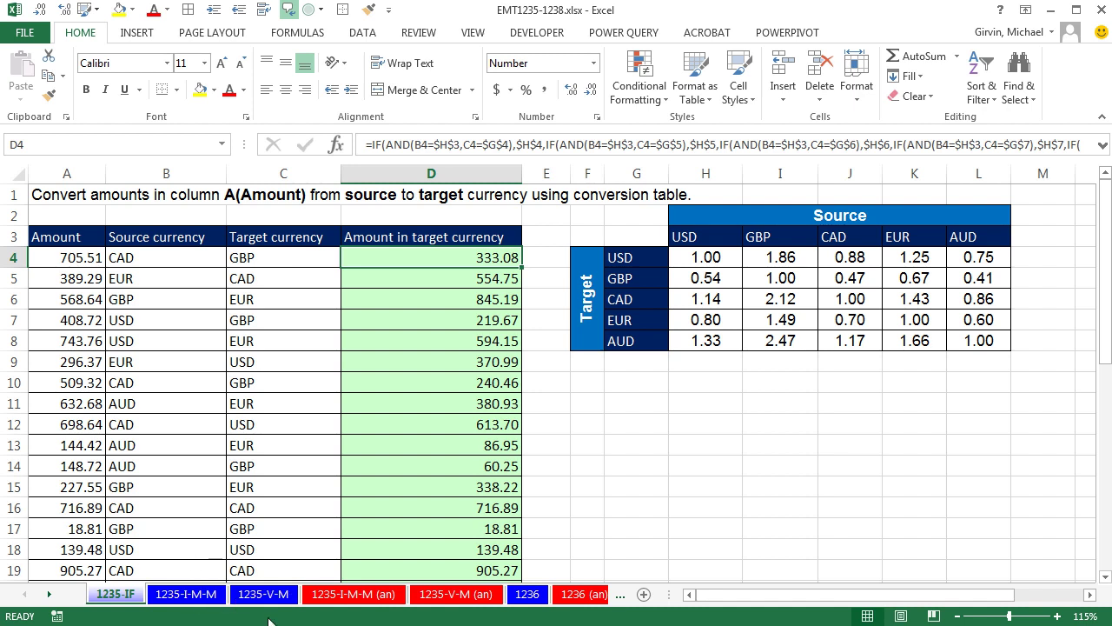
Step: On the 1235-I-M-M sheet, begin an INDEX formula in D4 with the absolute rate range $H$4:$L$8 as its array
left_click(186, 594)
left_click(414, 261)
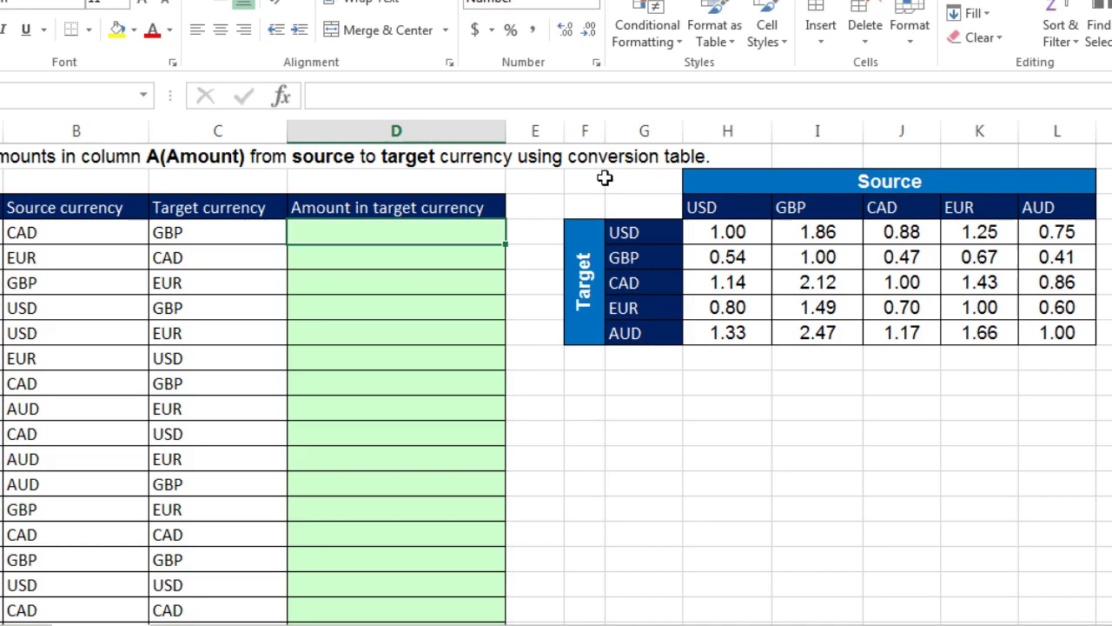
type("=in")
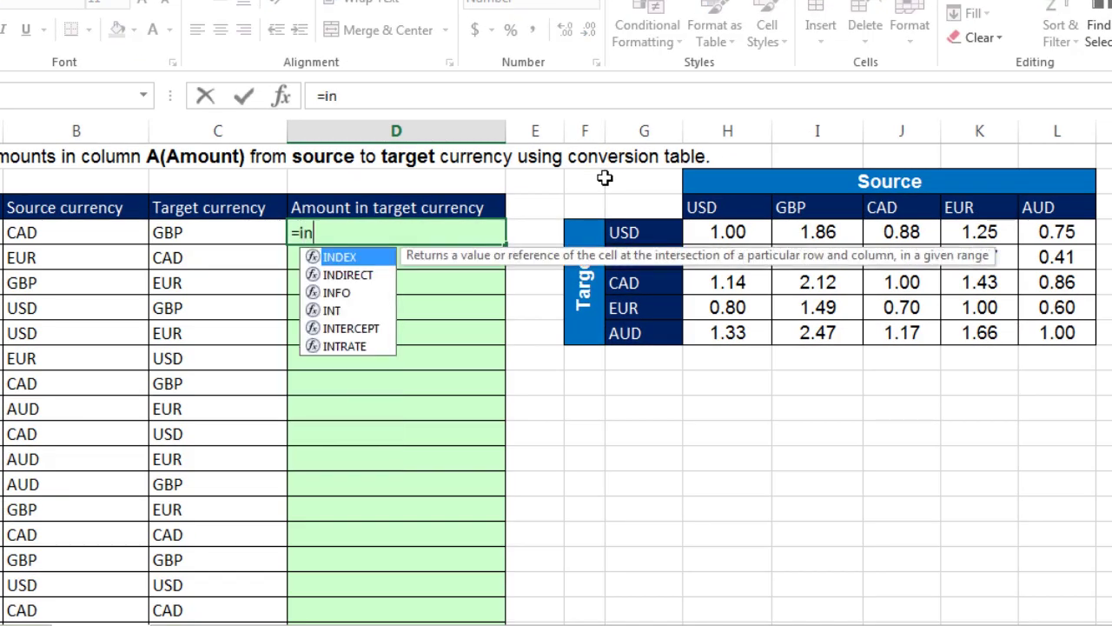
key("Tab")
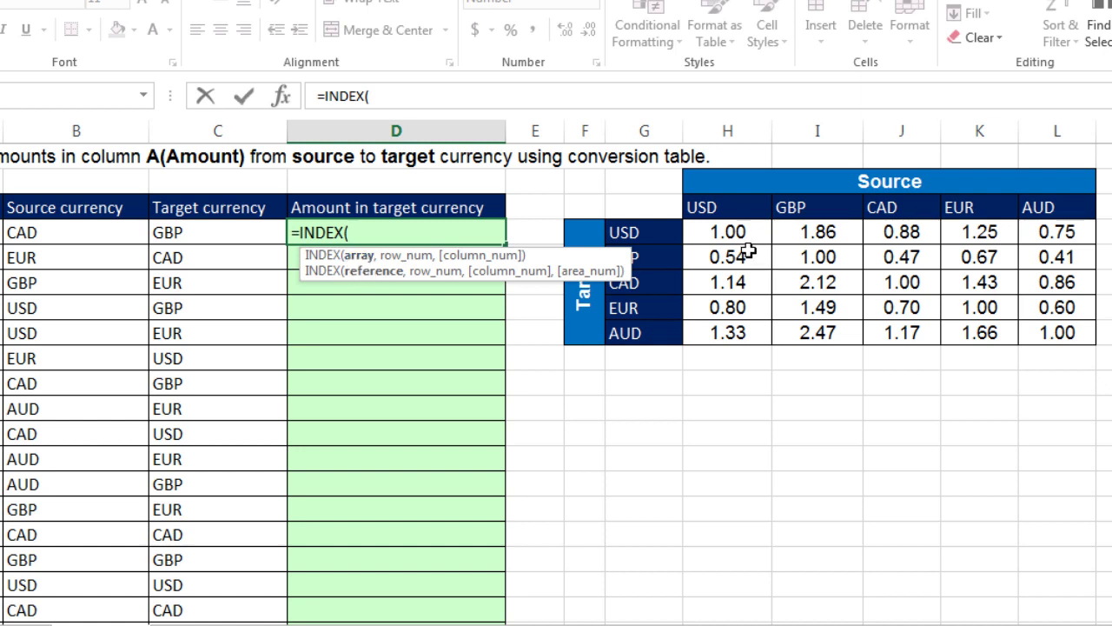
left_click_drag(713, 234, 1046, 341)
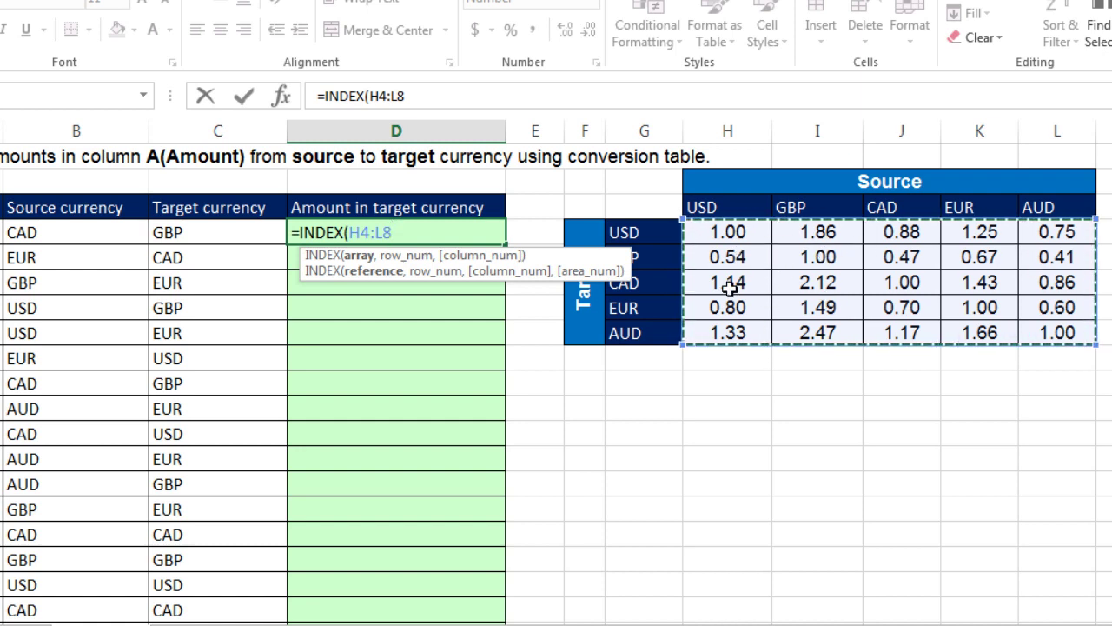
key("F4")
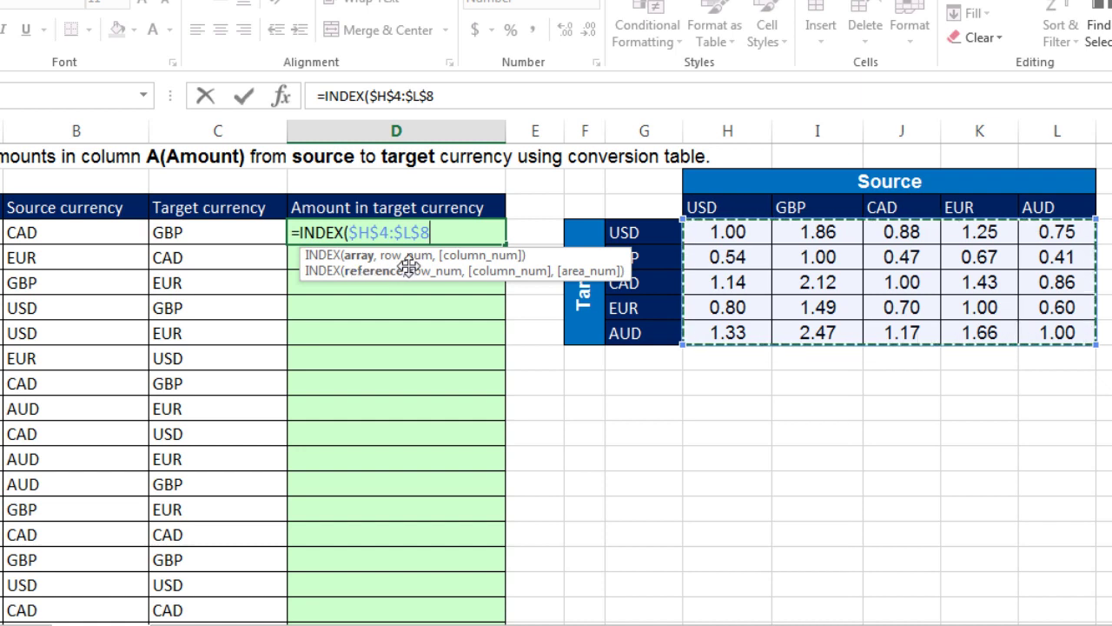
type(",")
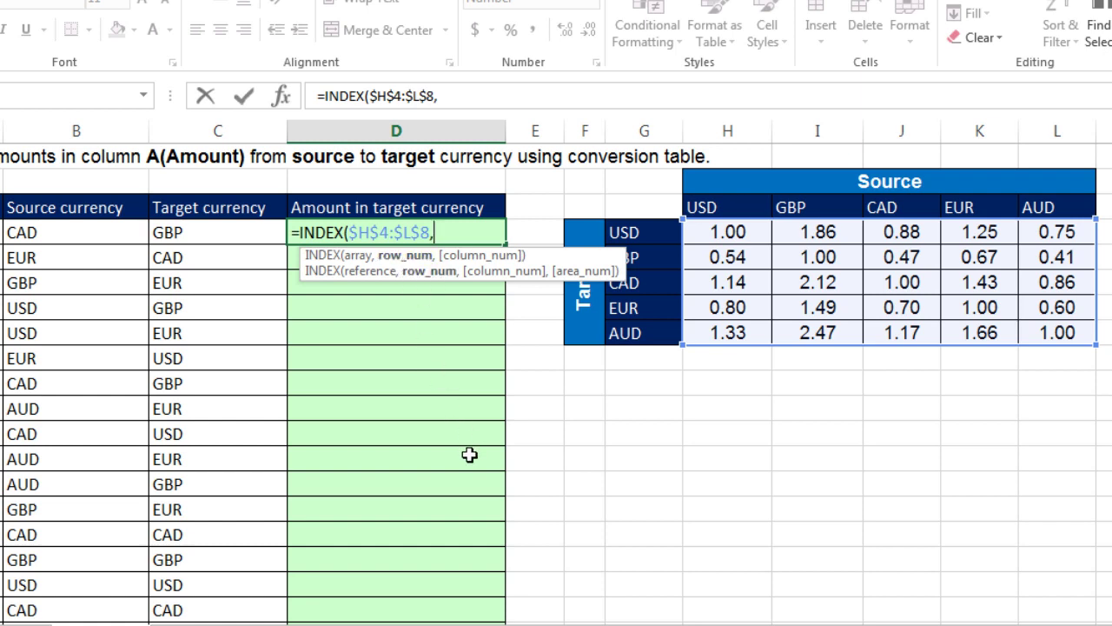
type(".")
type(",")
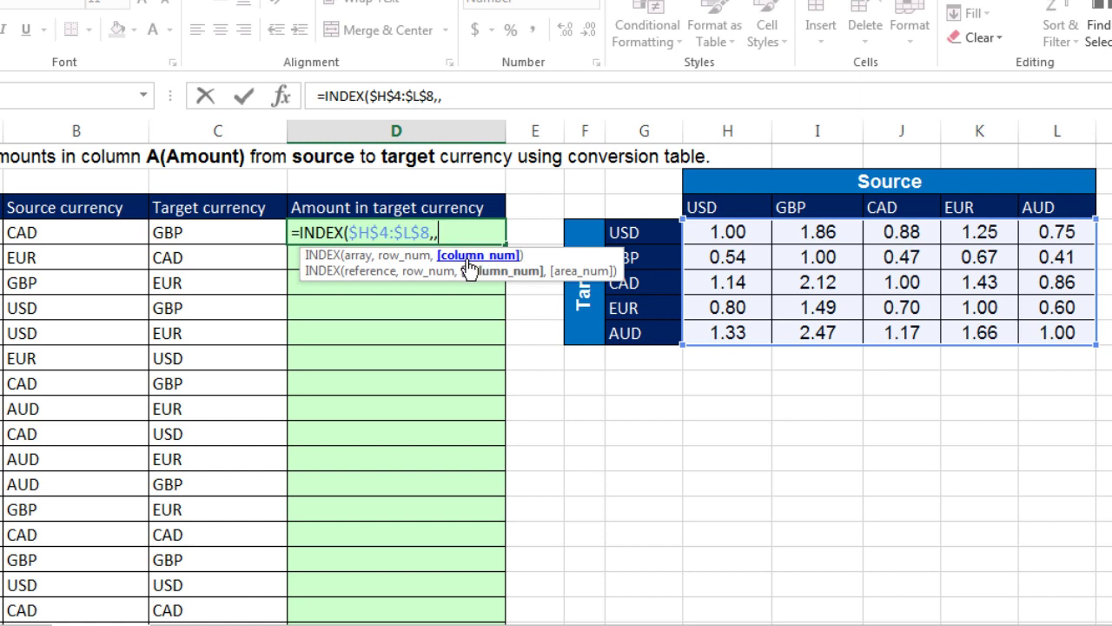
key("BackSpace")
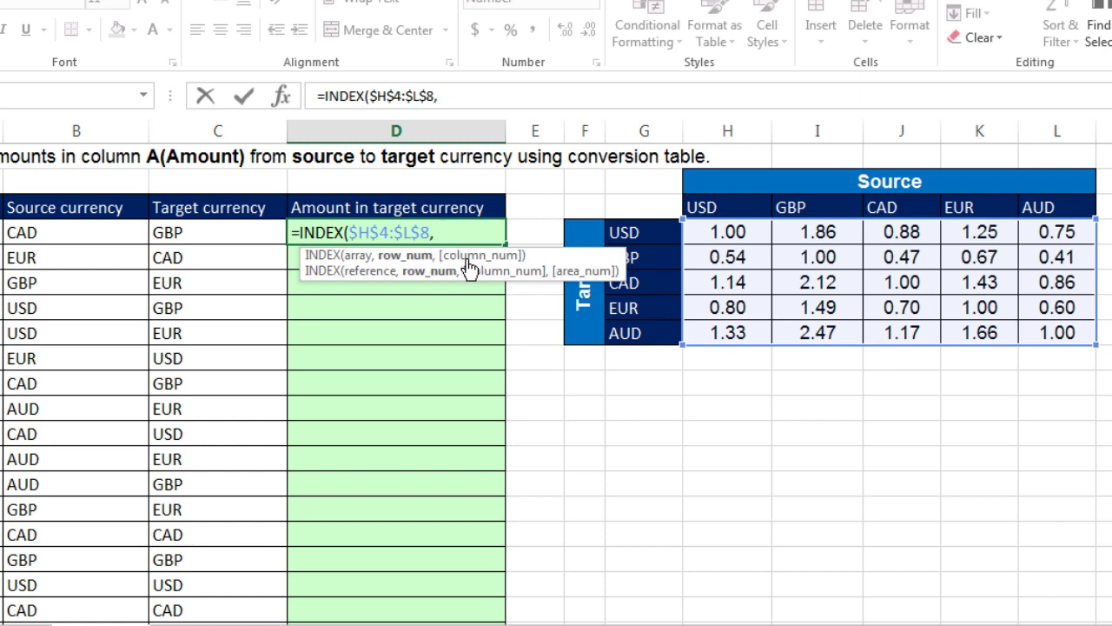
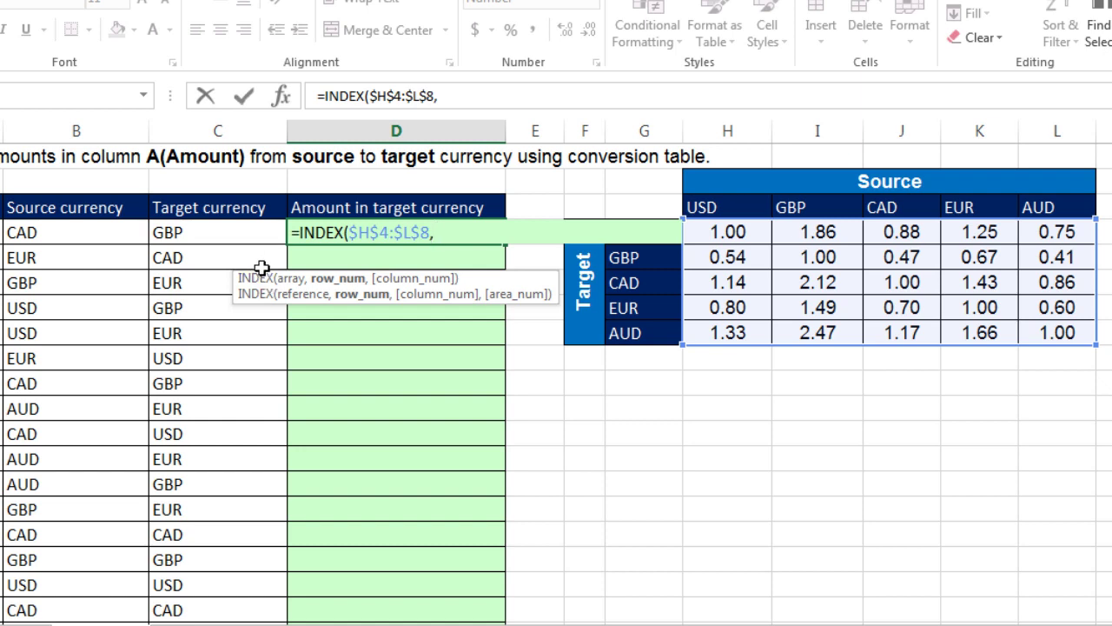
Step: Add MATCH(C4,$G$4:$G$8,0) as the INDEX row number to look up the target currency by exact match
type("ma")
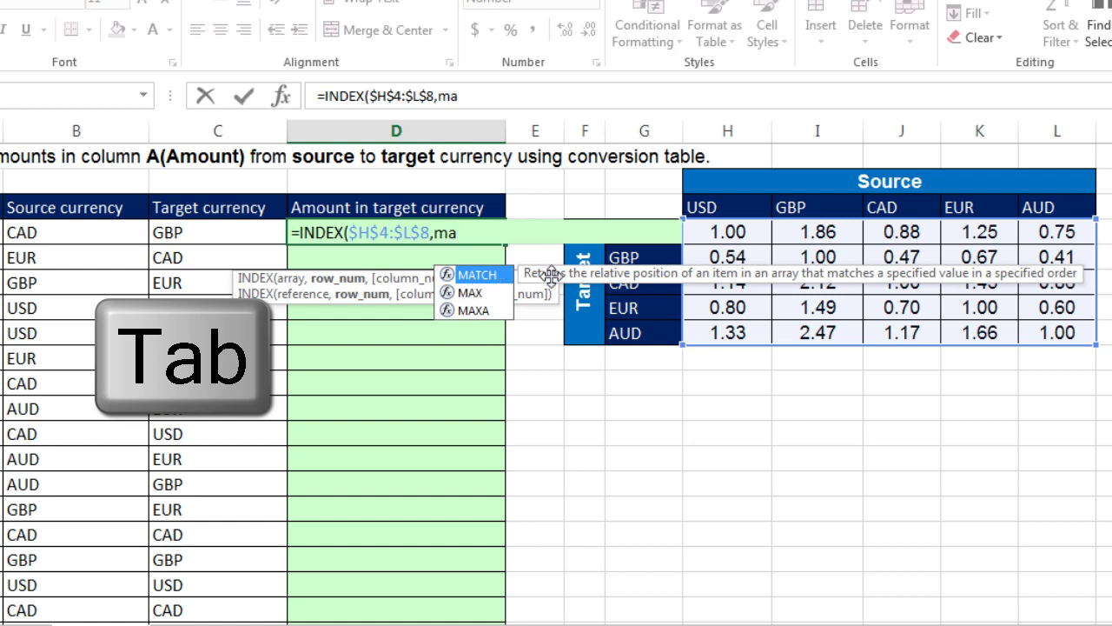
key("Tab")
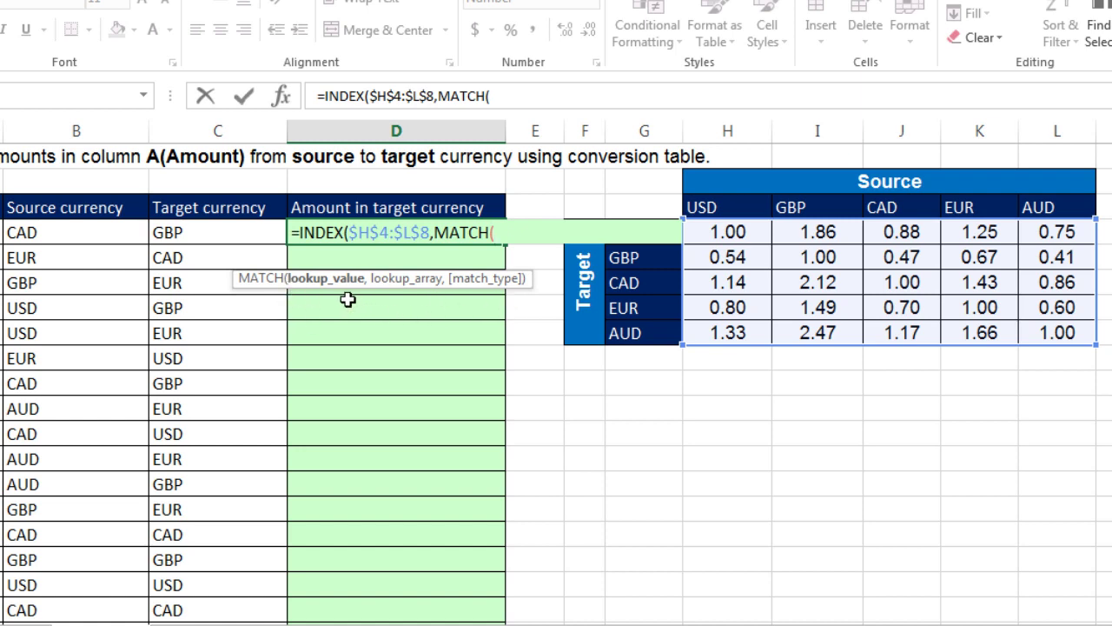
left_click(224, 233)
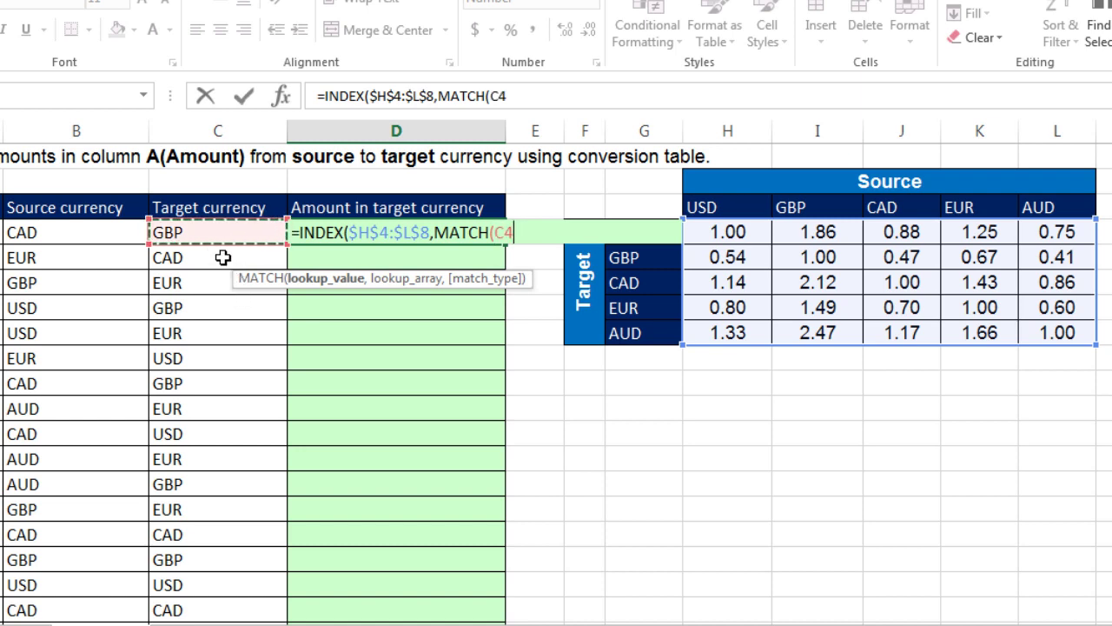
type(",")
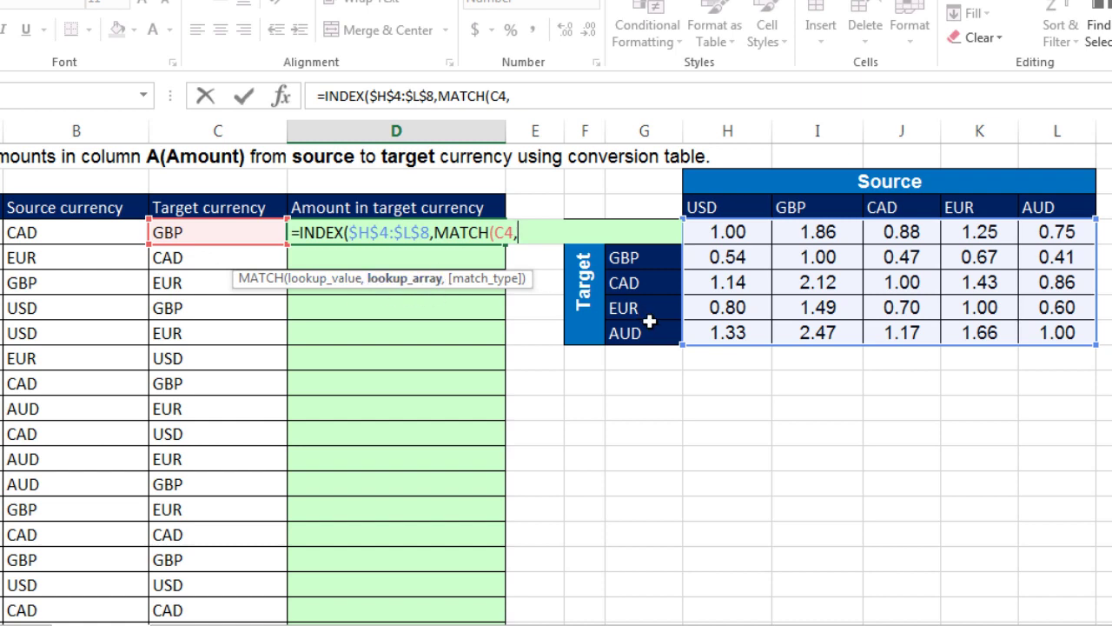
left_click_drag(629, 332, 631, 233)
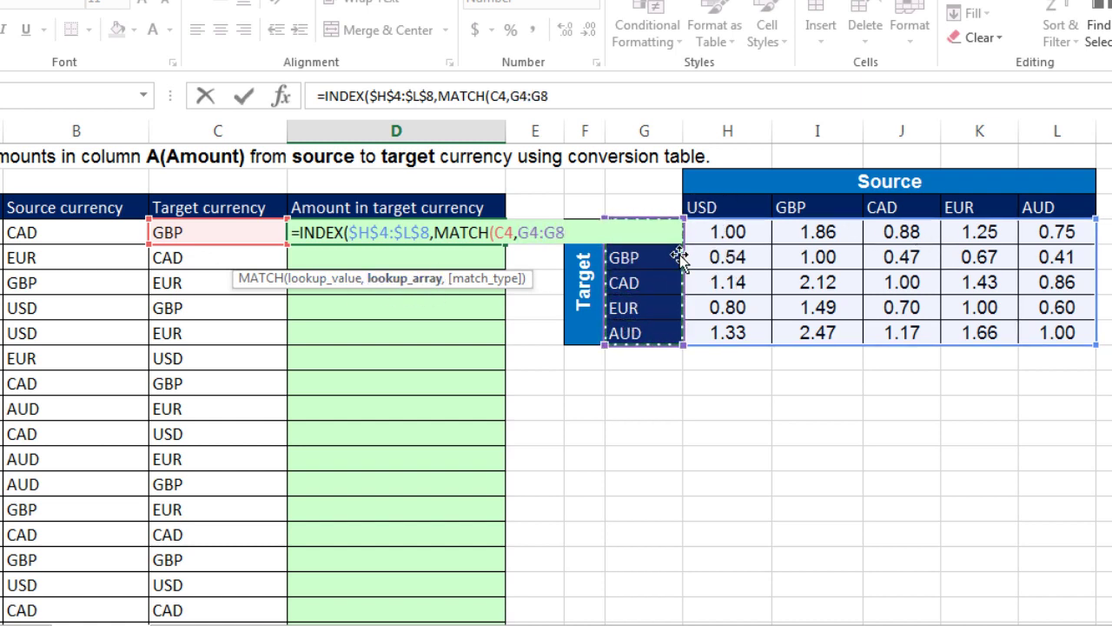
key("F4")
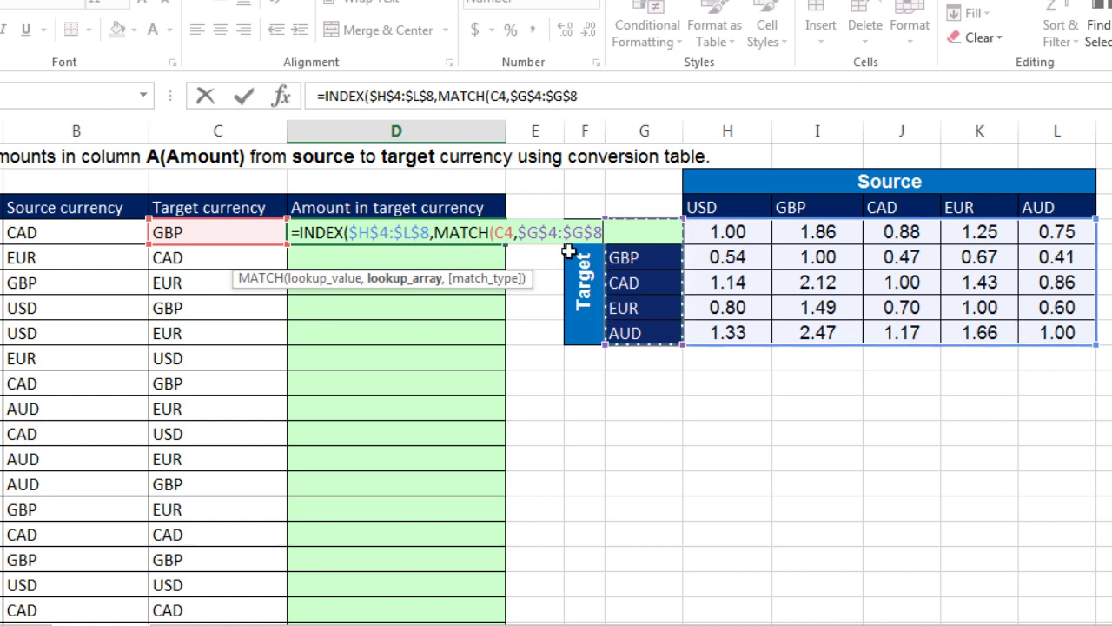
type(",0")
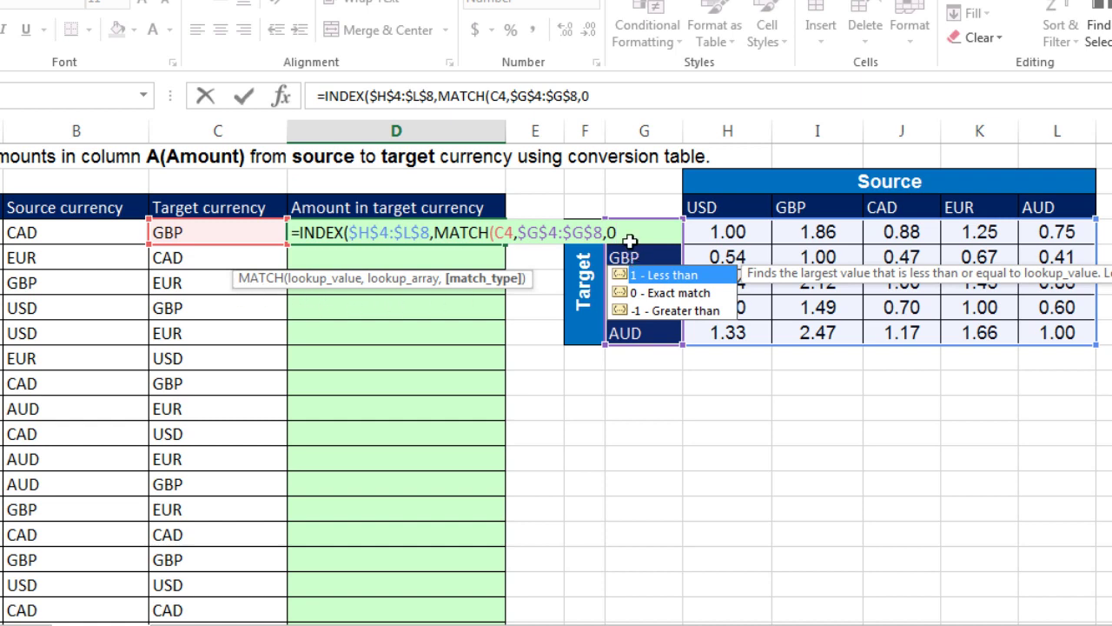
type(")")
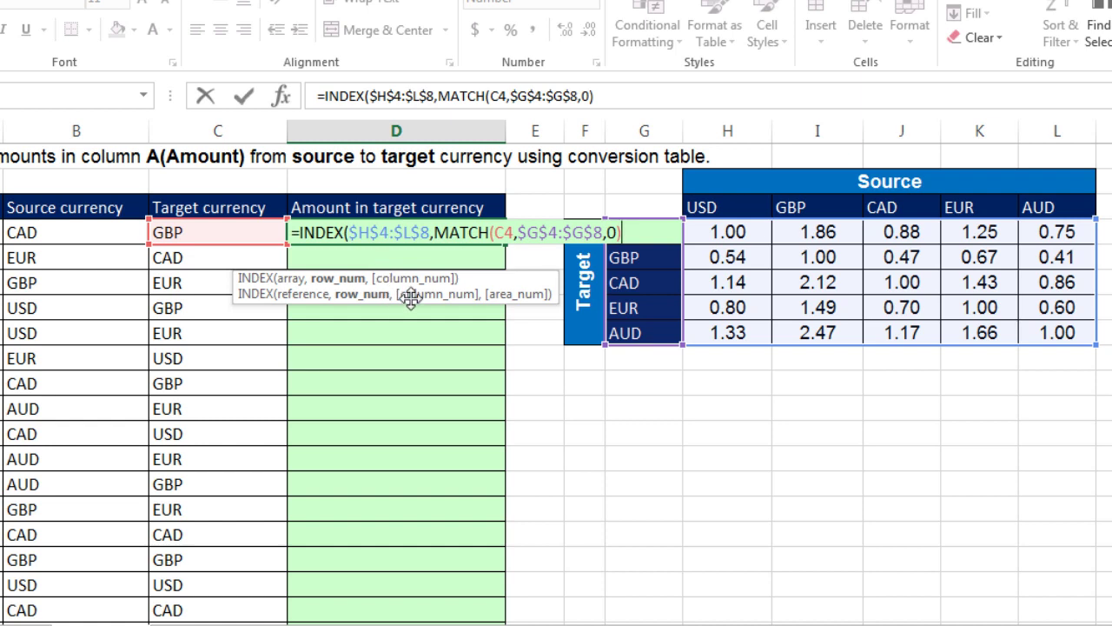
Step: Evaluate the MATCH row-number argument inside the D4 formula and restore its original expression
left_click(326, 280)
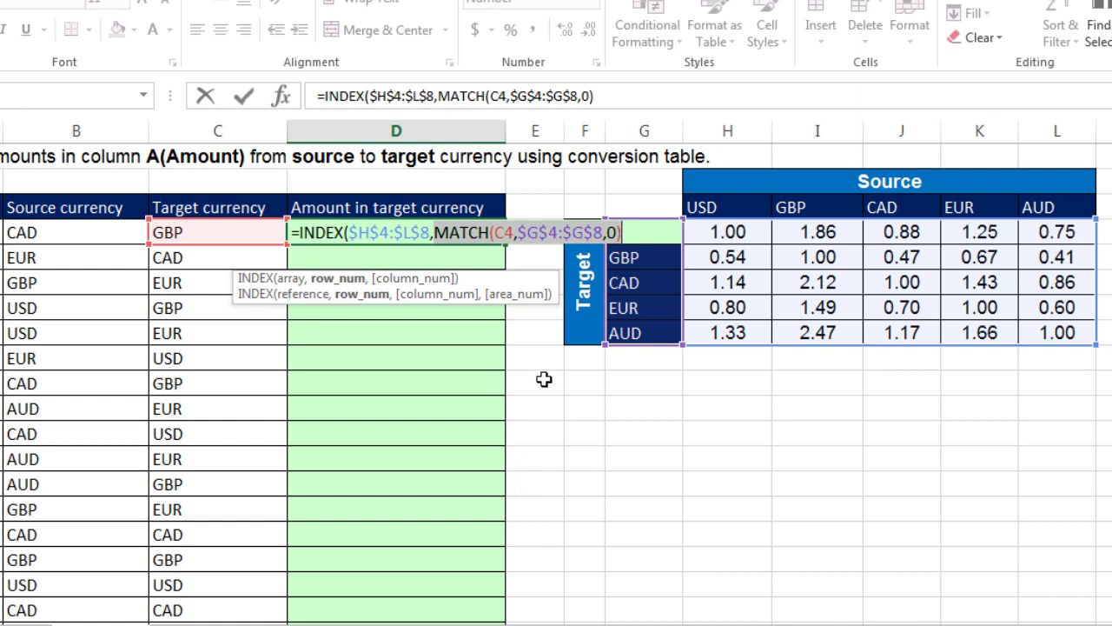
key("F9")
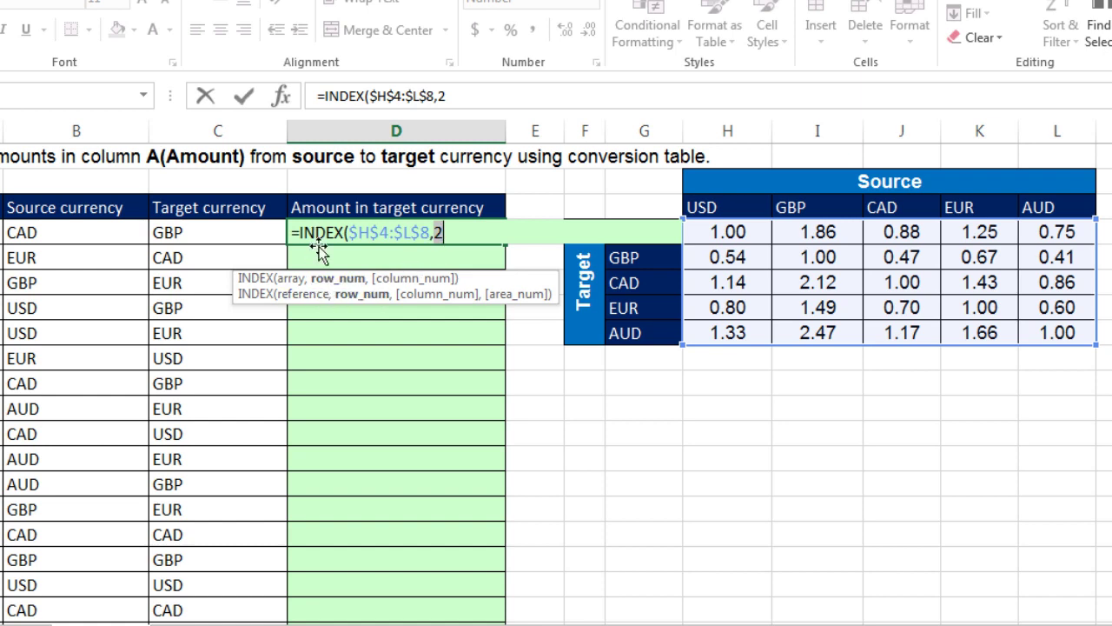
key("ctrl+z")
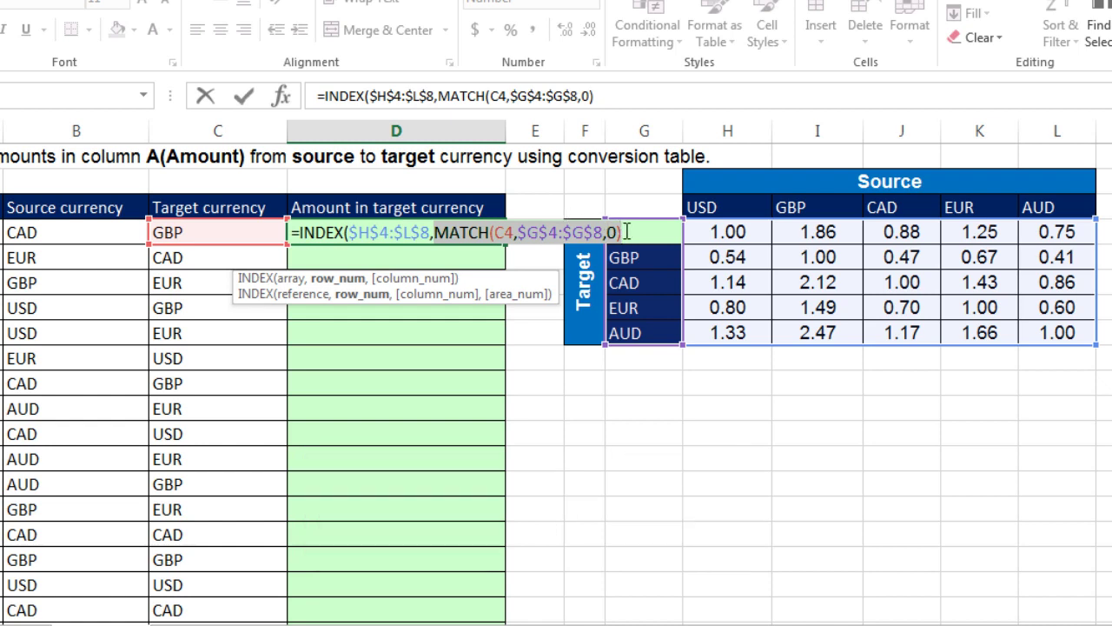
left_click(625, 232)
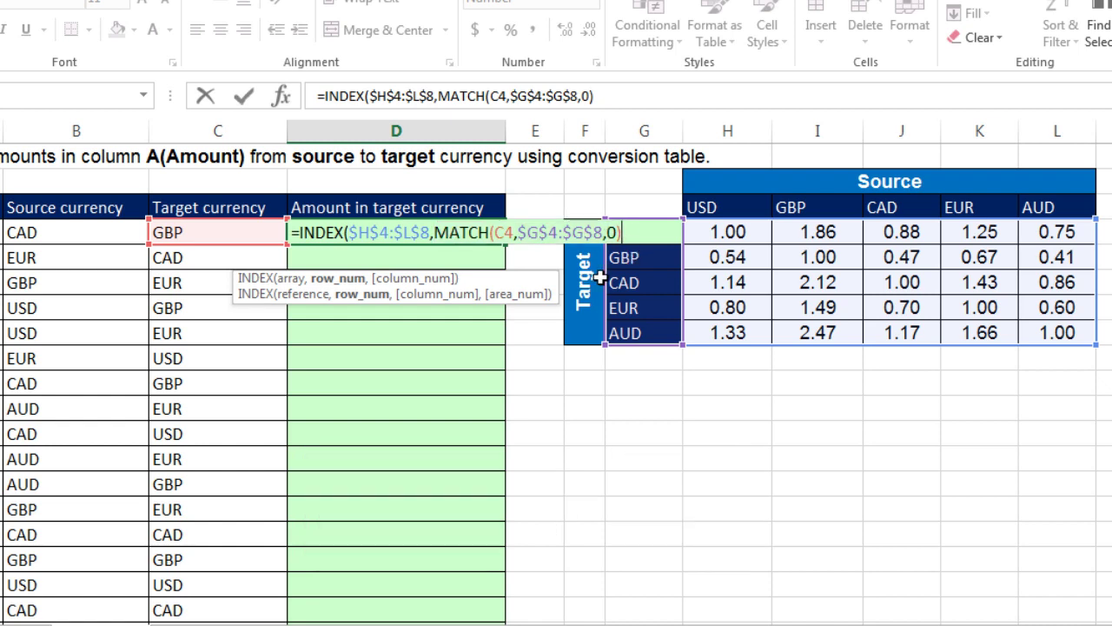
Step: Add MATCH(B4,$H$3:$L$3,0) as the INDEX column number in D4 to look up the source currency by exact match
type(",")
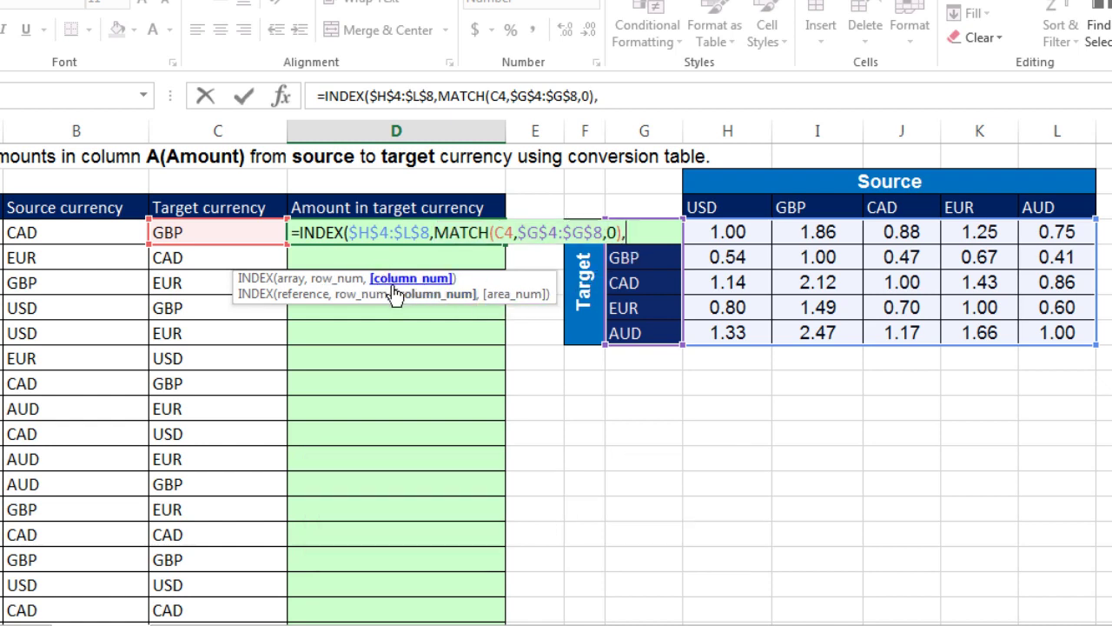
type("mat")
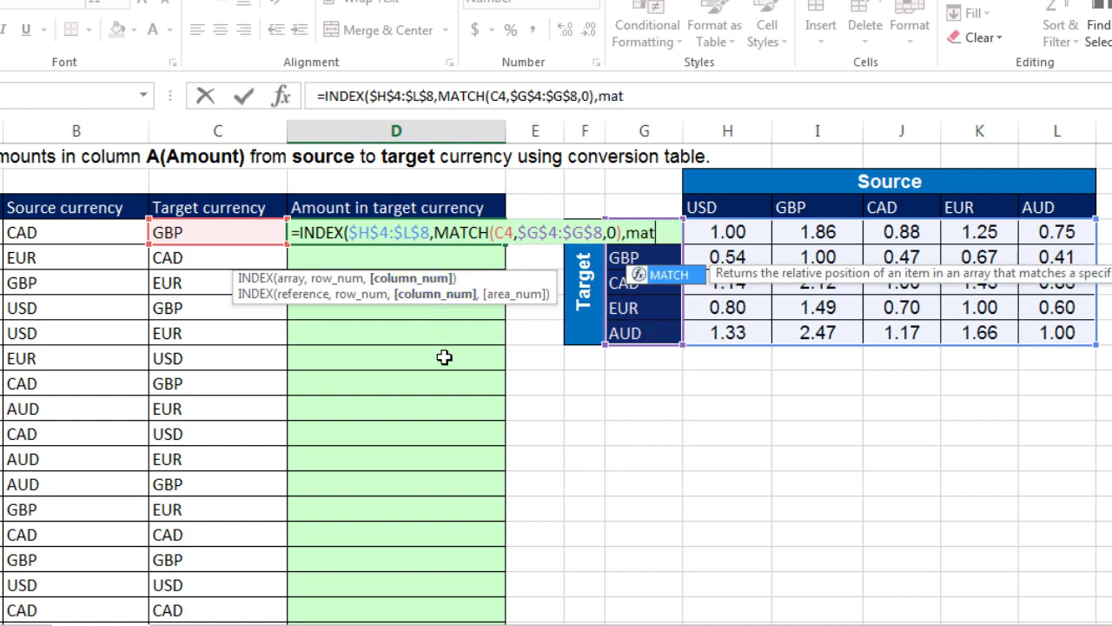
key("Tab")
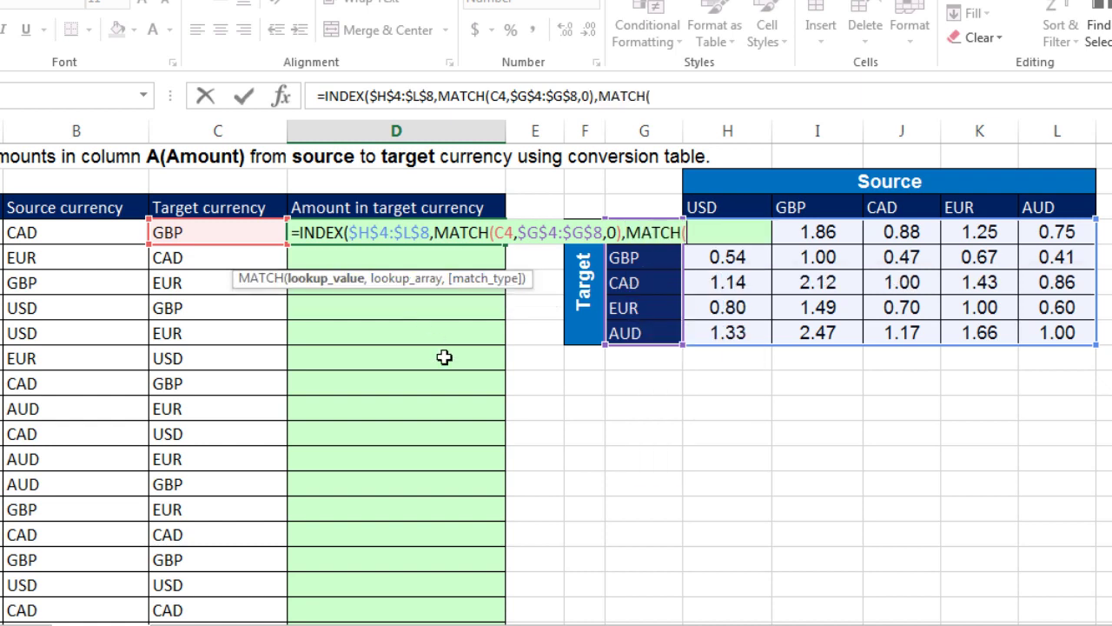
left_click(63, 237)
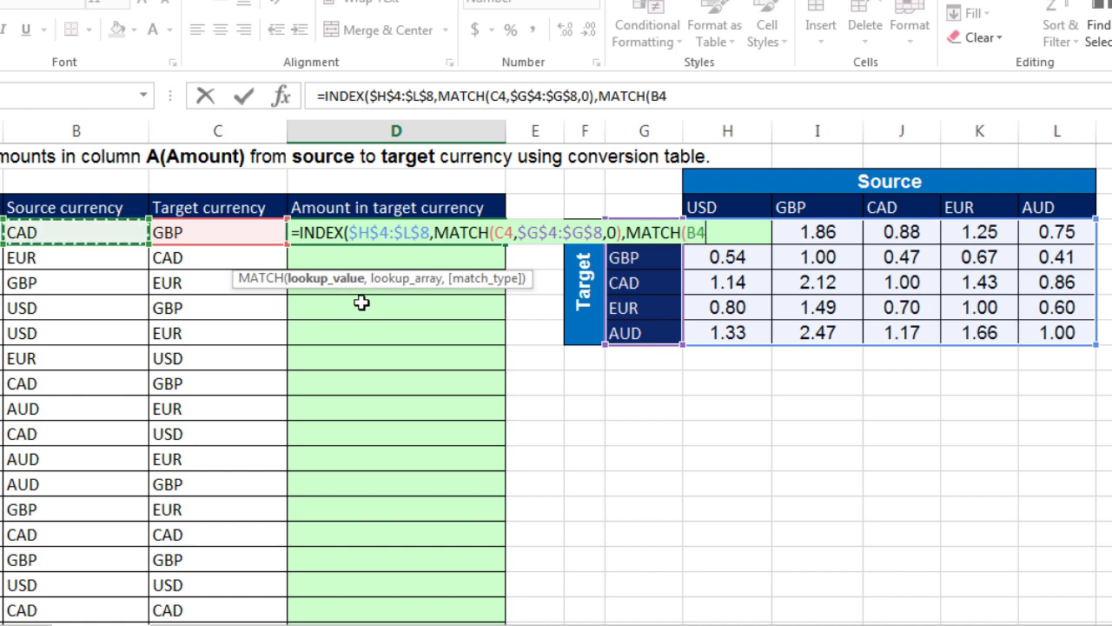
type(",")
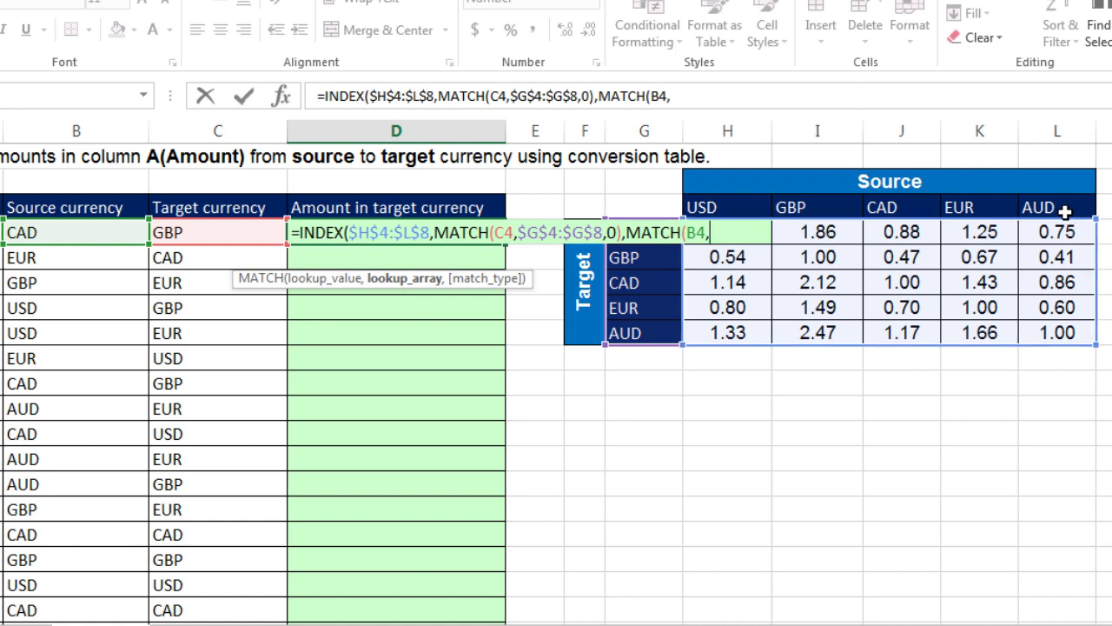
left_click_drag(1067, 206, 730, 207)
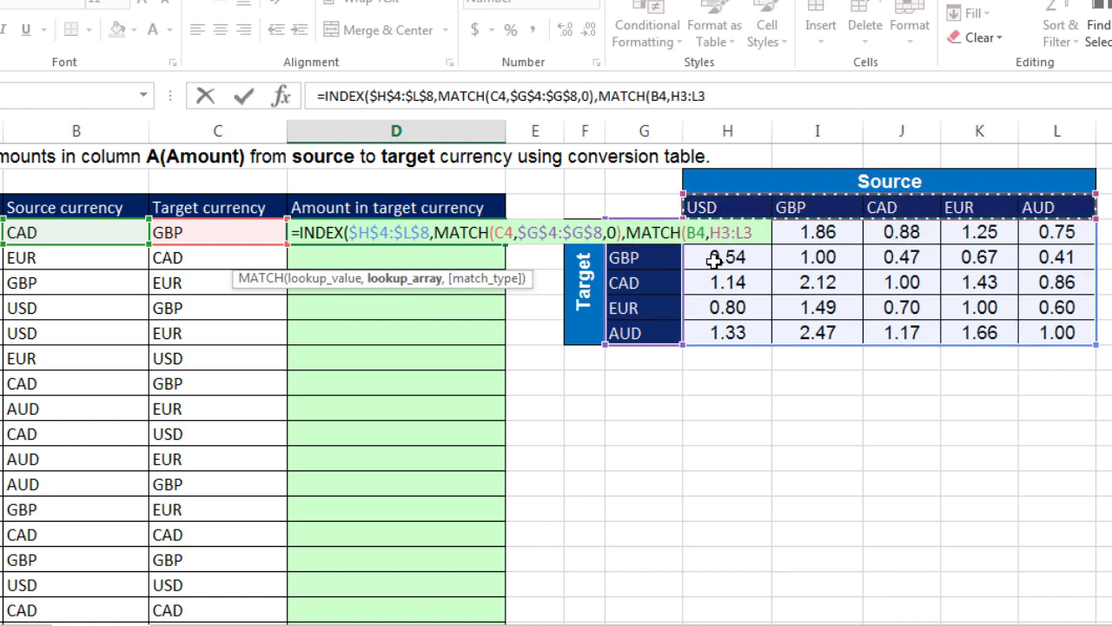
key("F4")
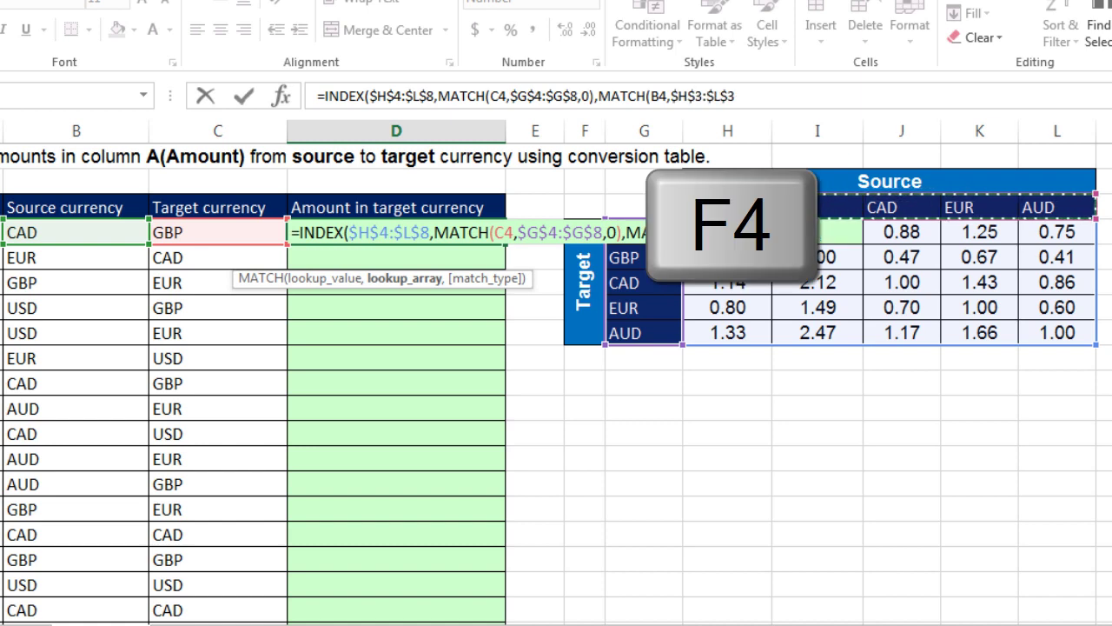
type(",0")
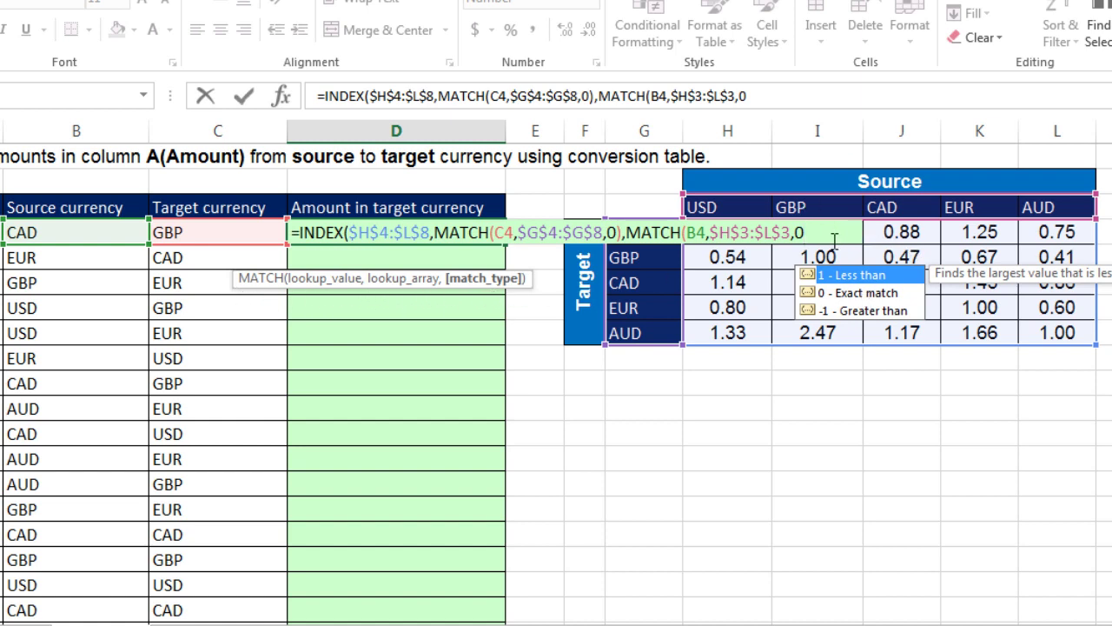
type(")")
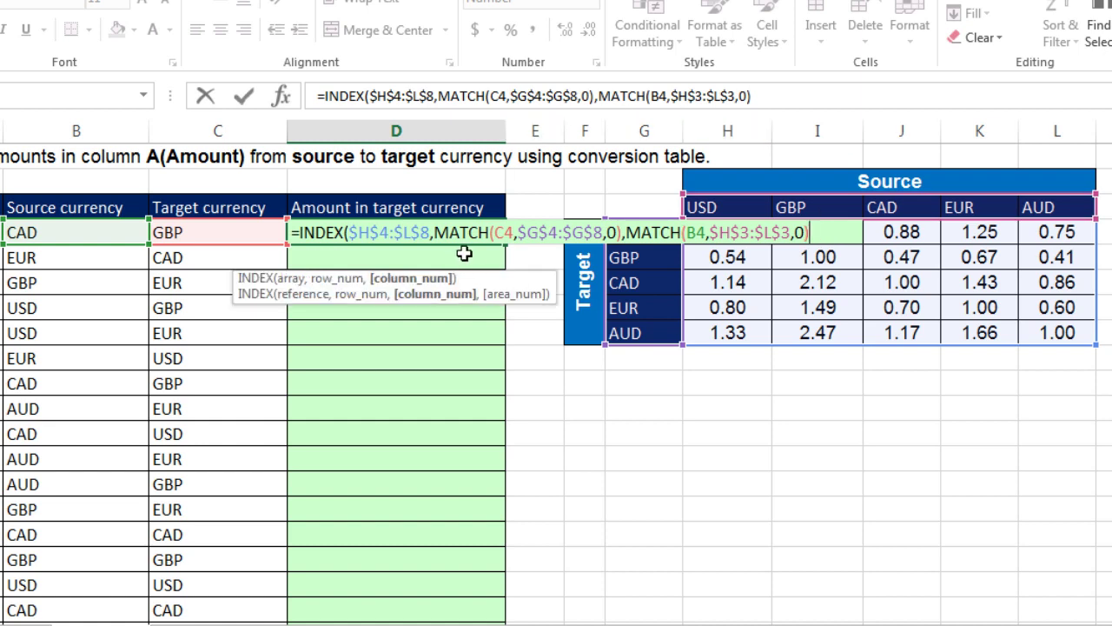
Step: Evaluate the MATCH column-number argument inside the D4 formula and restore its original expression
left_click(437, 293)
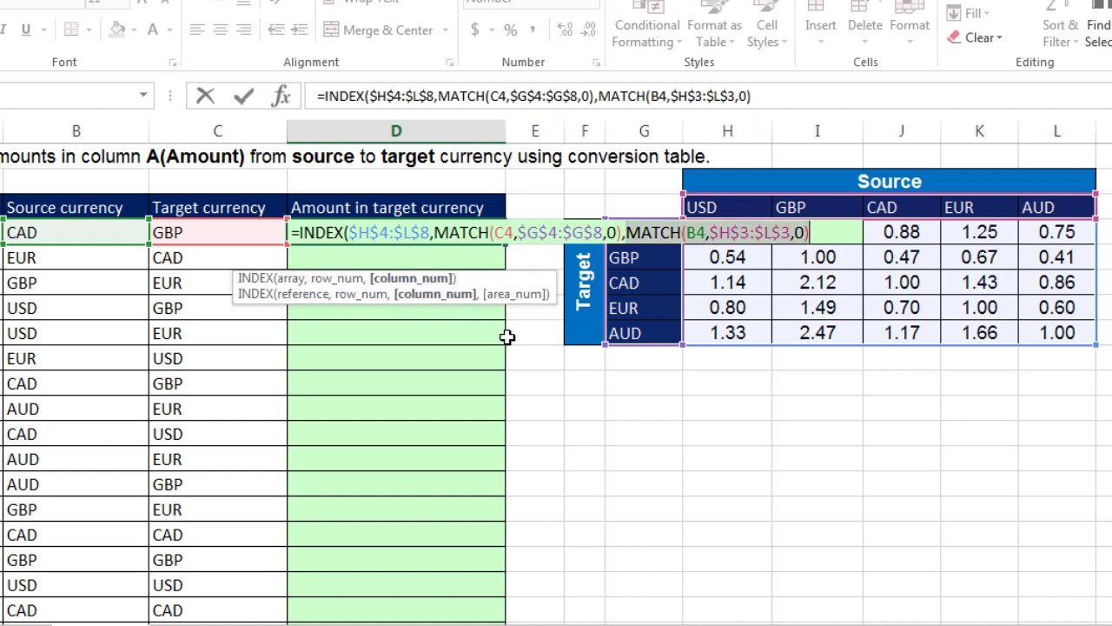
key("F9")
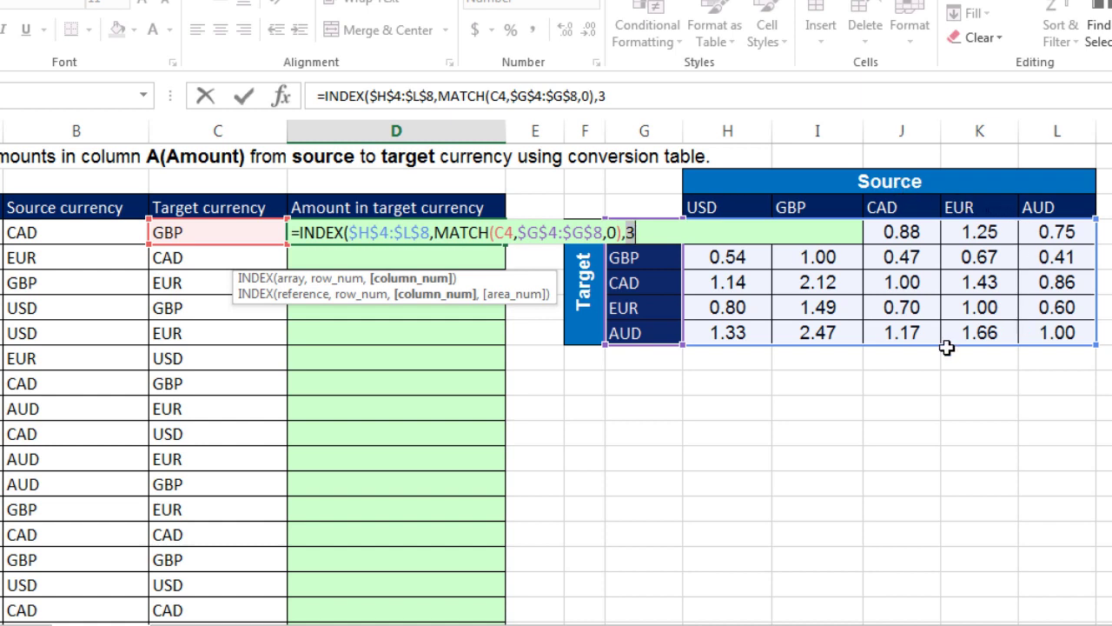
key("ctrl+z")
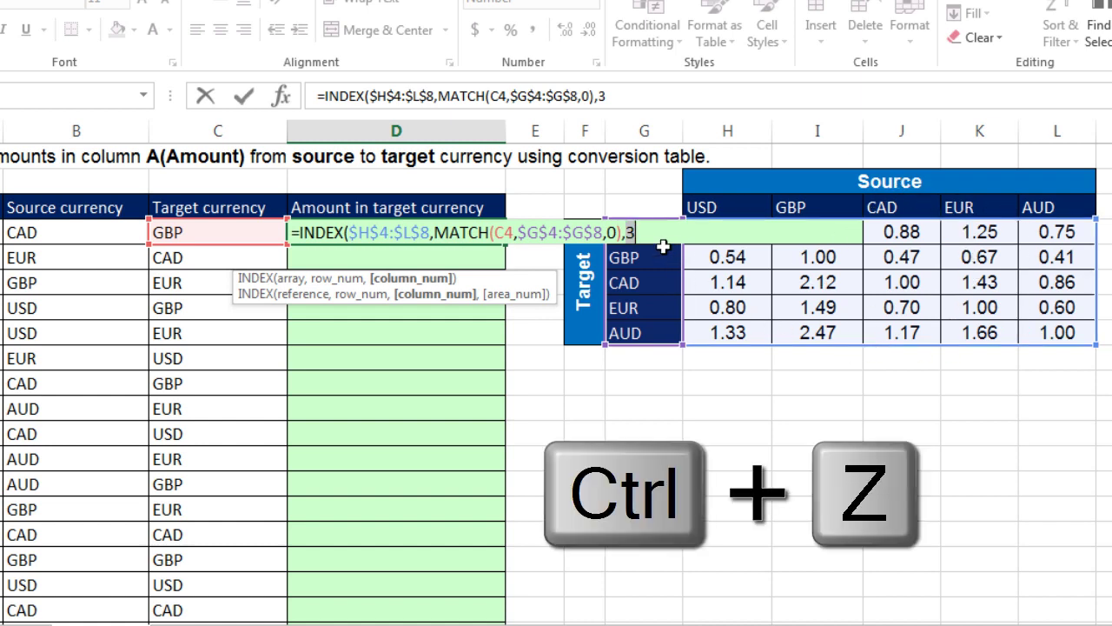
key("ctrl+z")
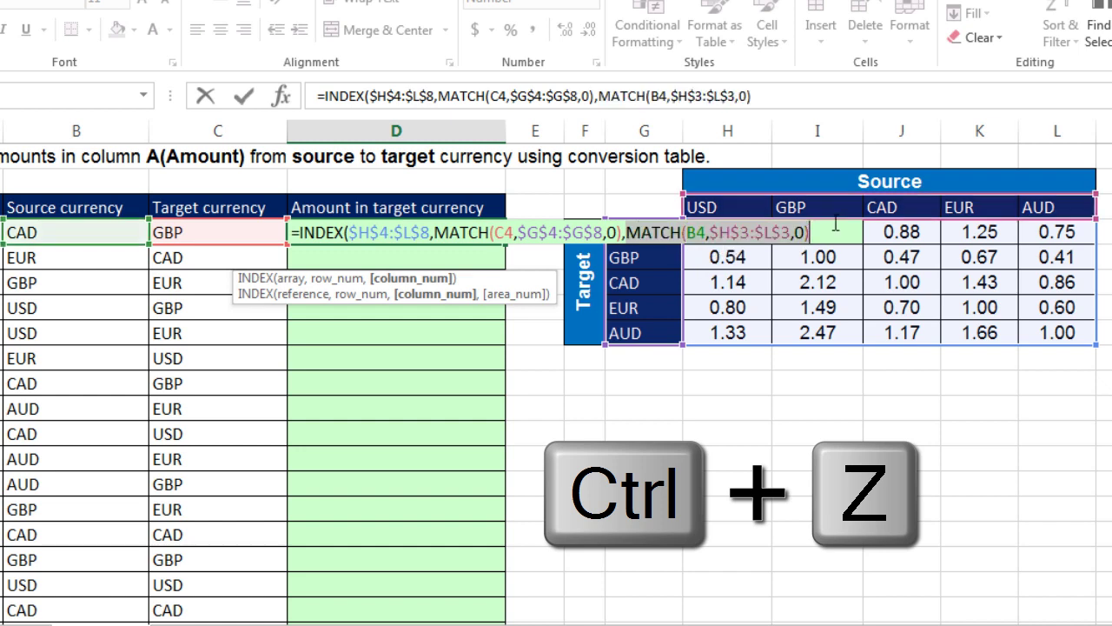
left_click(813, 235)
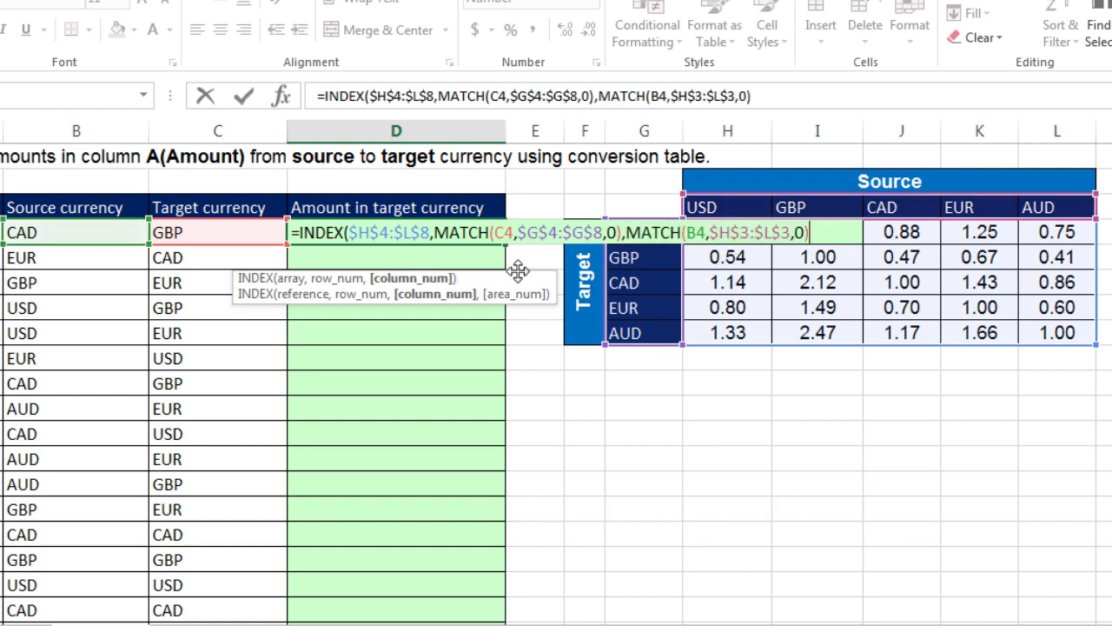
Step: Close and enter the INDEX formula in D4, keeping the cell selected, and copy it down column D to the last record
type(")")
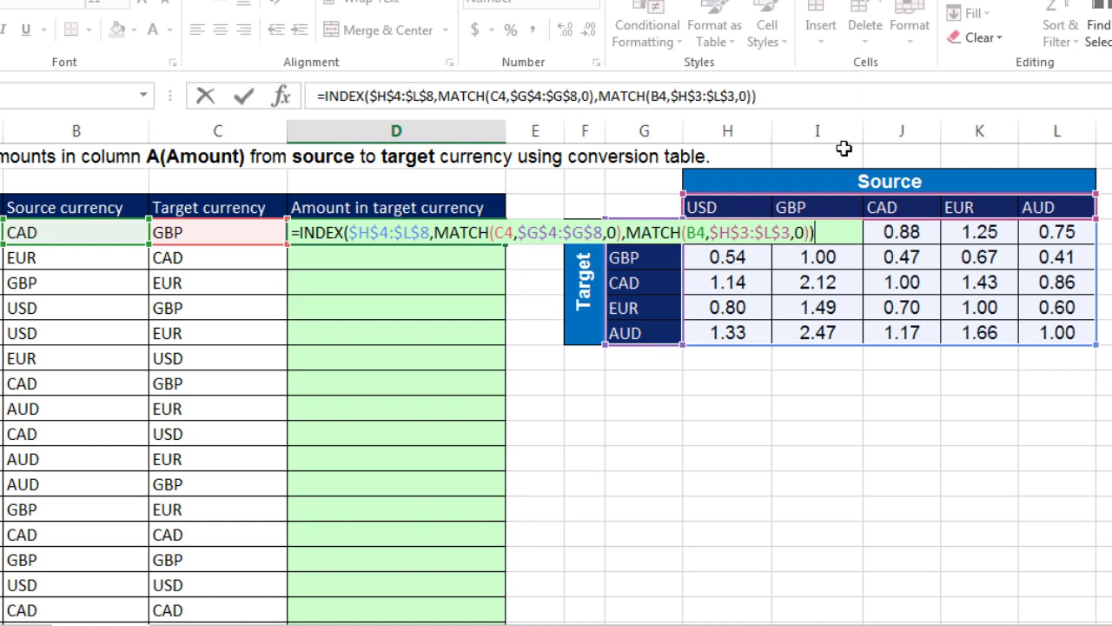
key("ctrl+Return")
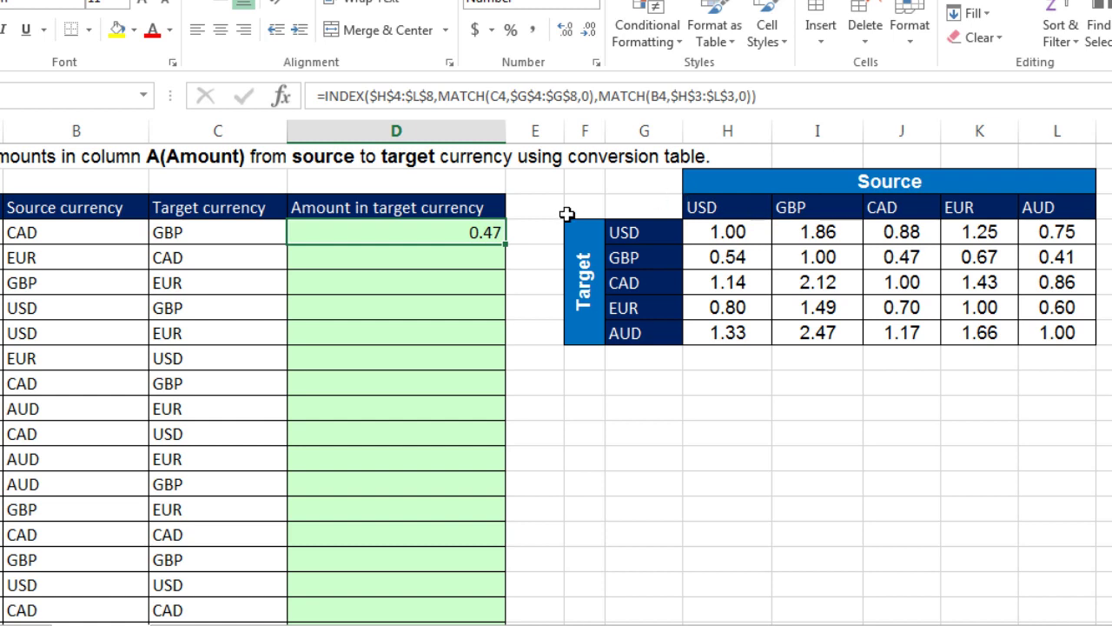
double_click(504, 246)
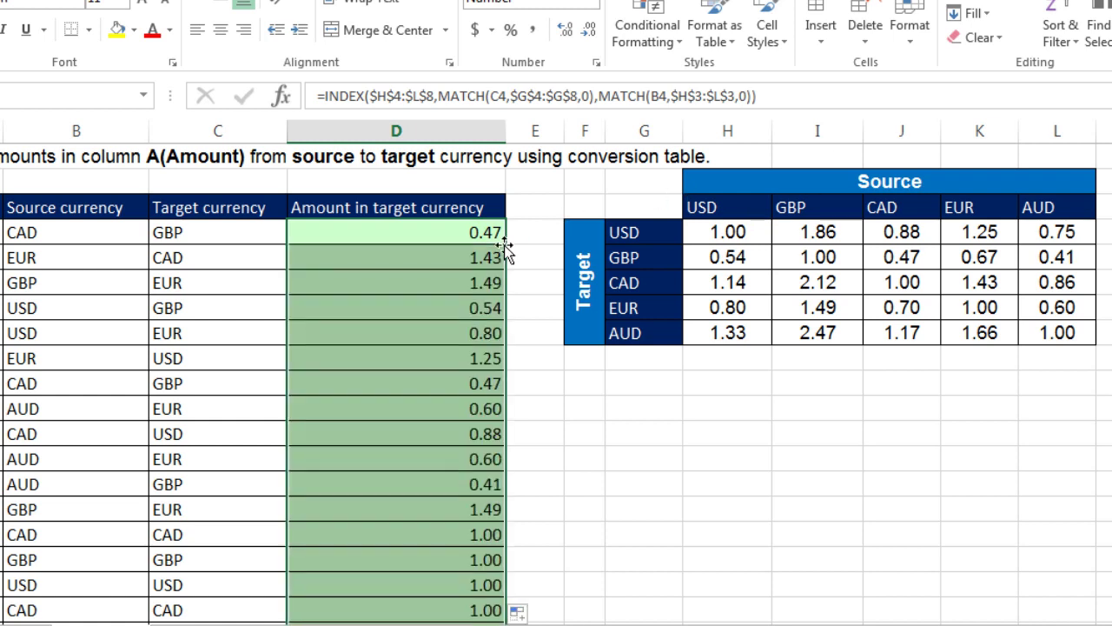
Step: Check the cell references of the copied formula in the last row, D40, and return to the header of column D
key("ctrl+Down")
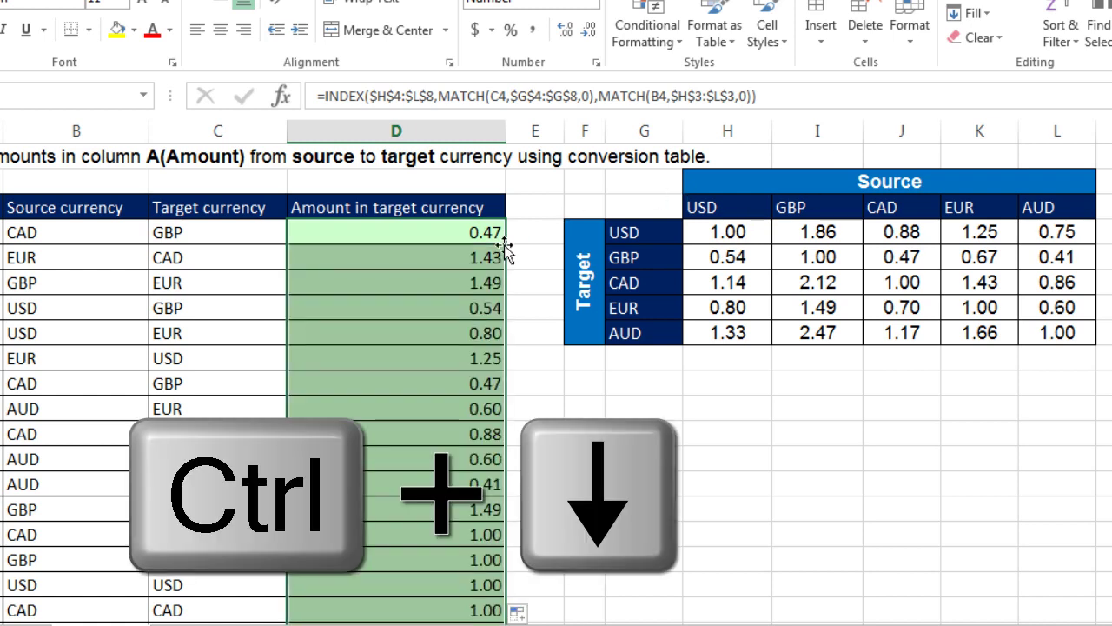
key("ctrl+Down")
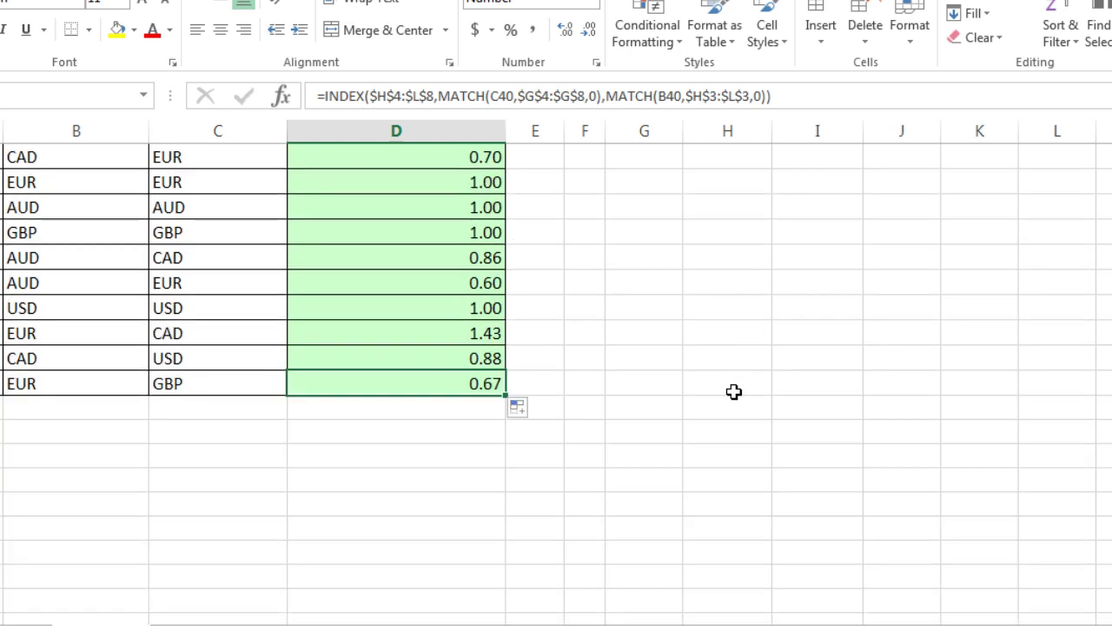
key("F2")
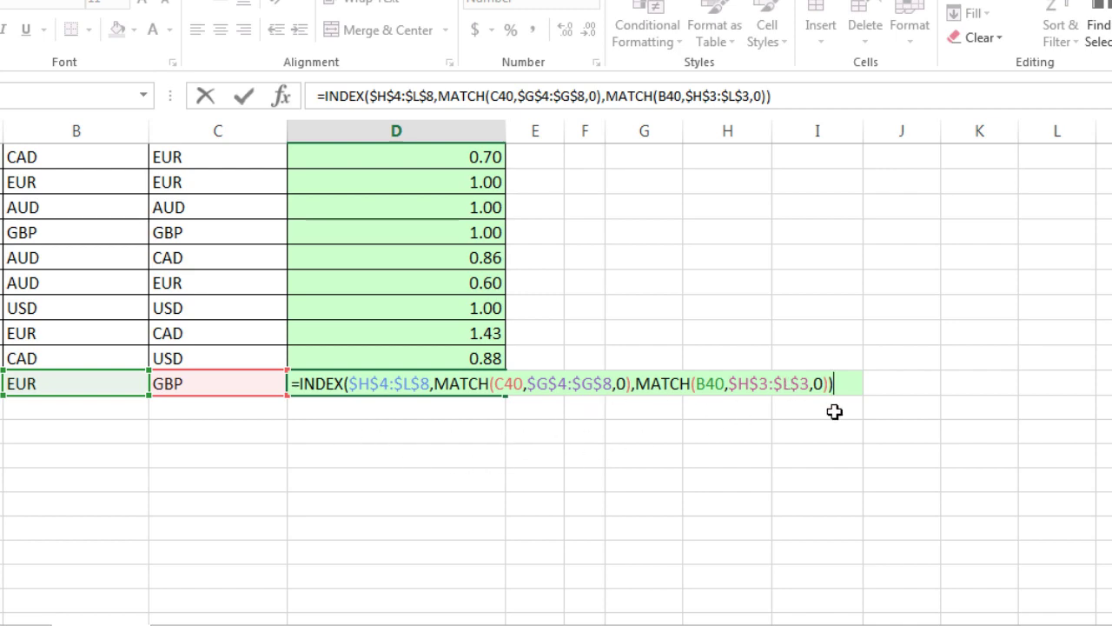
key("Escape")
key("ctrl+Up")
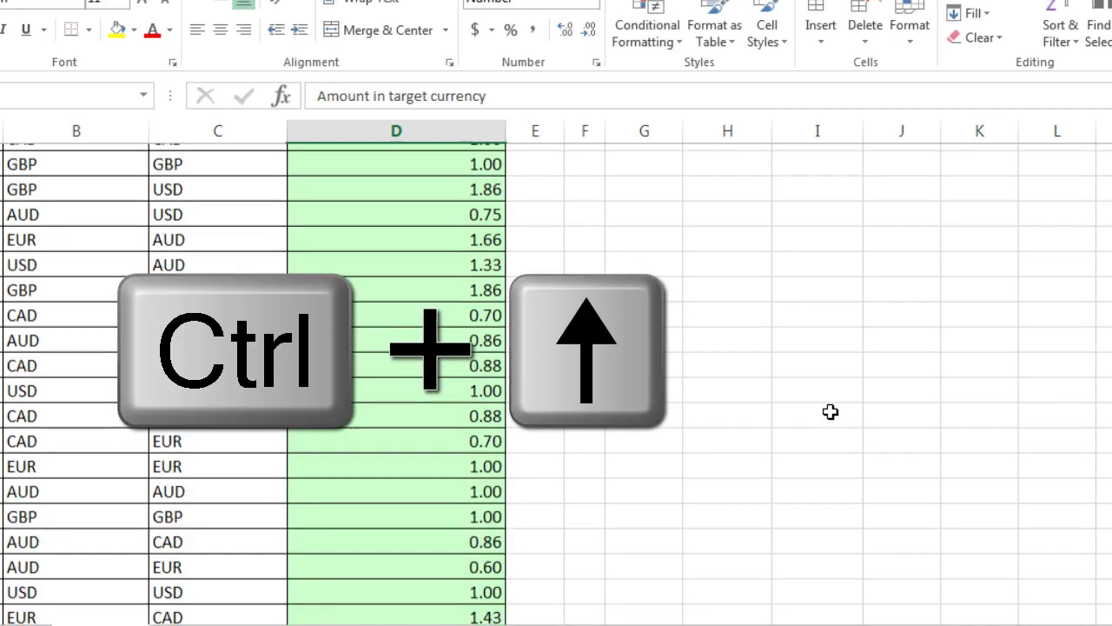
scroll(871, 420, "up", 1)
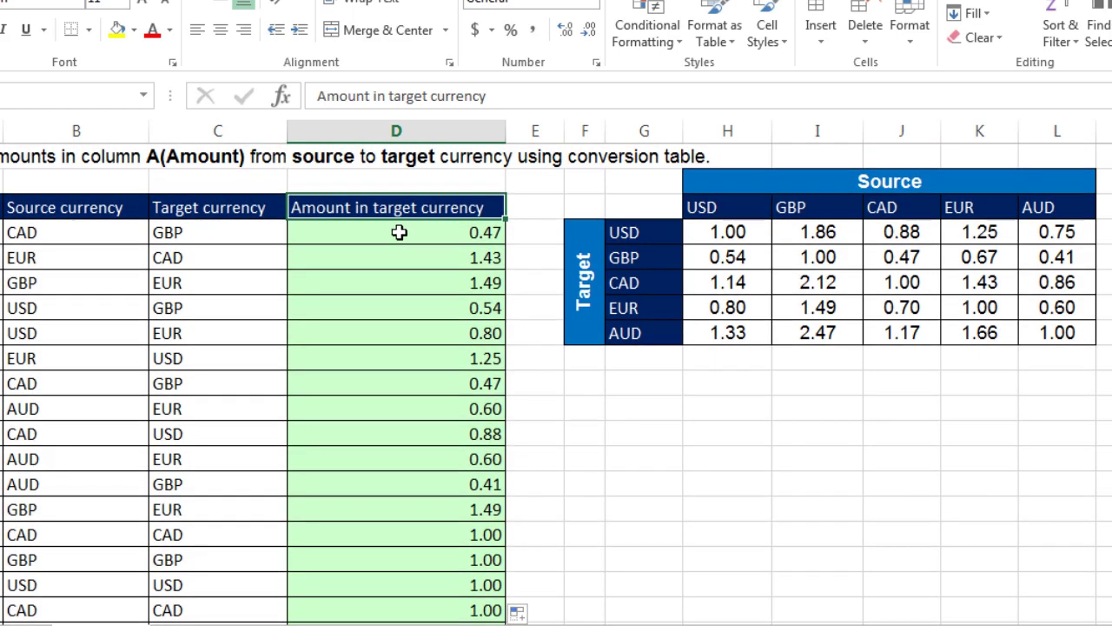
Step: Extend the D4 formula by multiplying the looked-up rate by the amount in A4
key("Down")
key("F2")
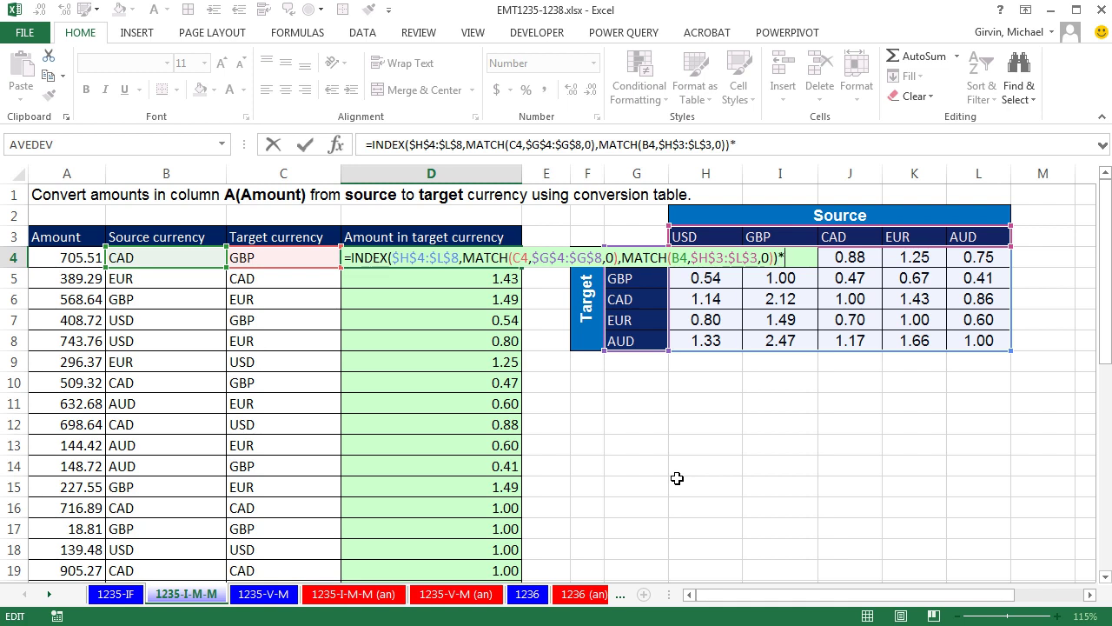
left_click(79, 257)
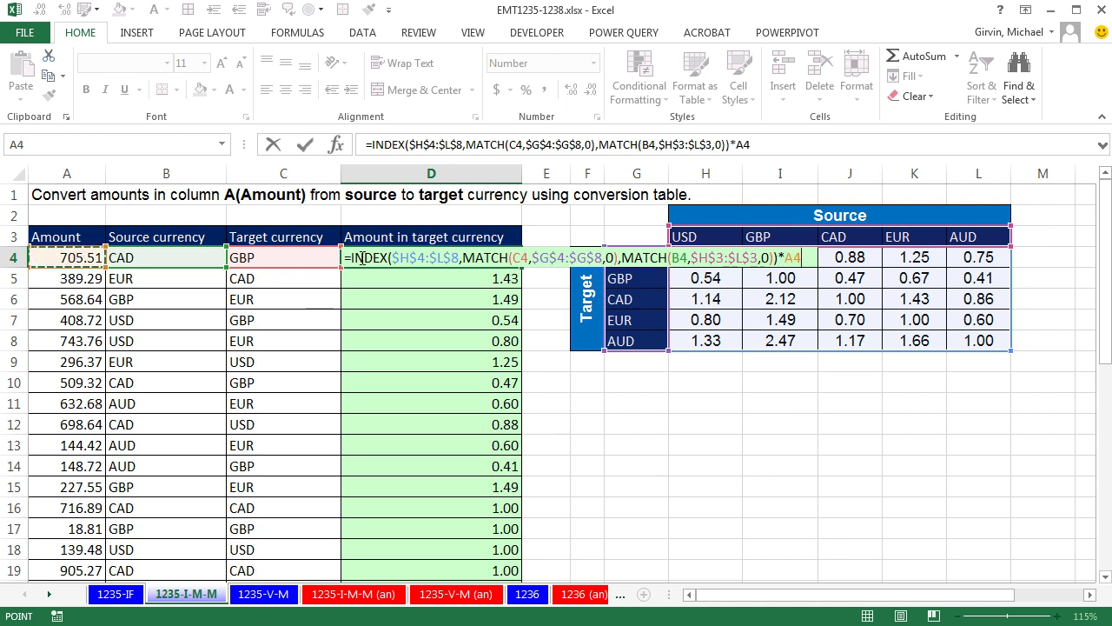
Step: Evaluate first the INDEX part and next the whole multiplication in the D4 formula, restoring the original expression each time
left_click_drag(353, 257, 776, 257)
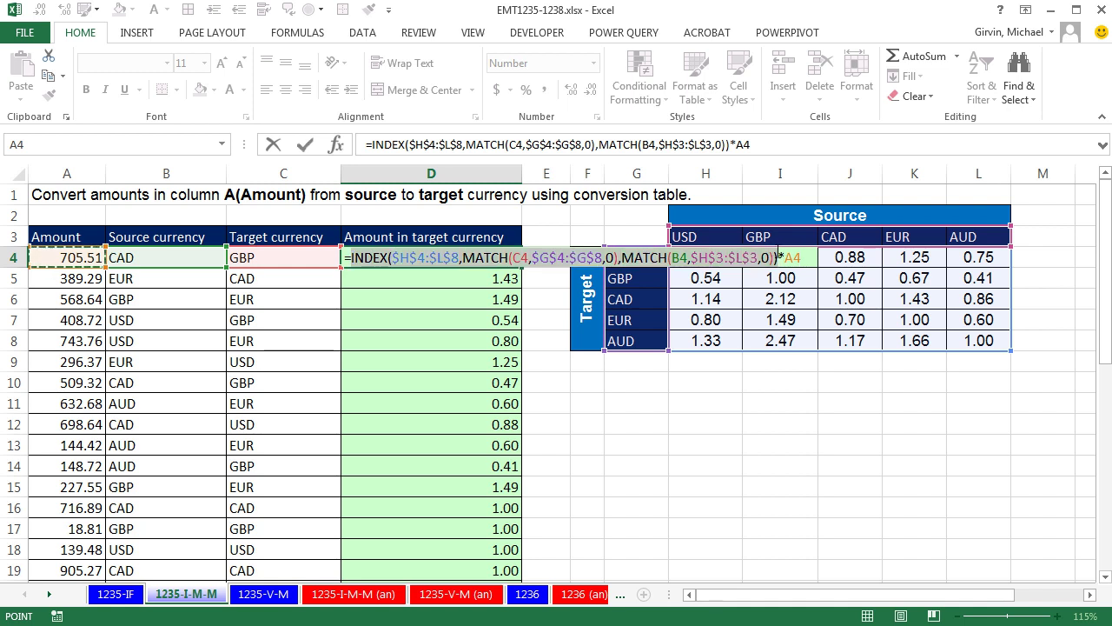
left_click(777, 257)
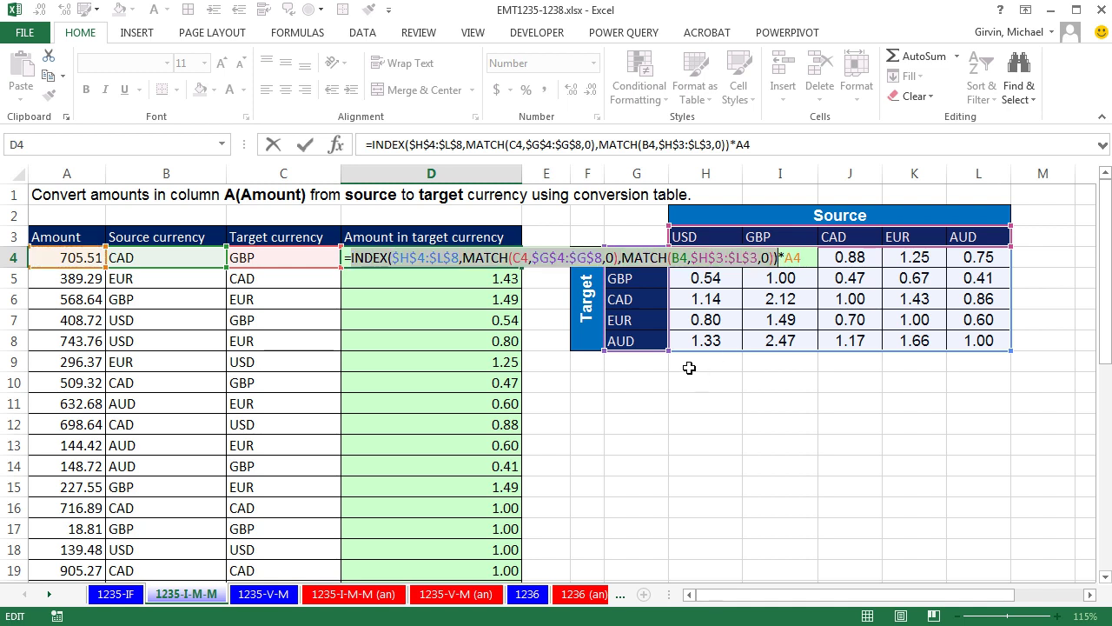
key("F9")
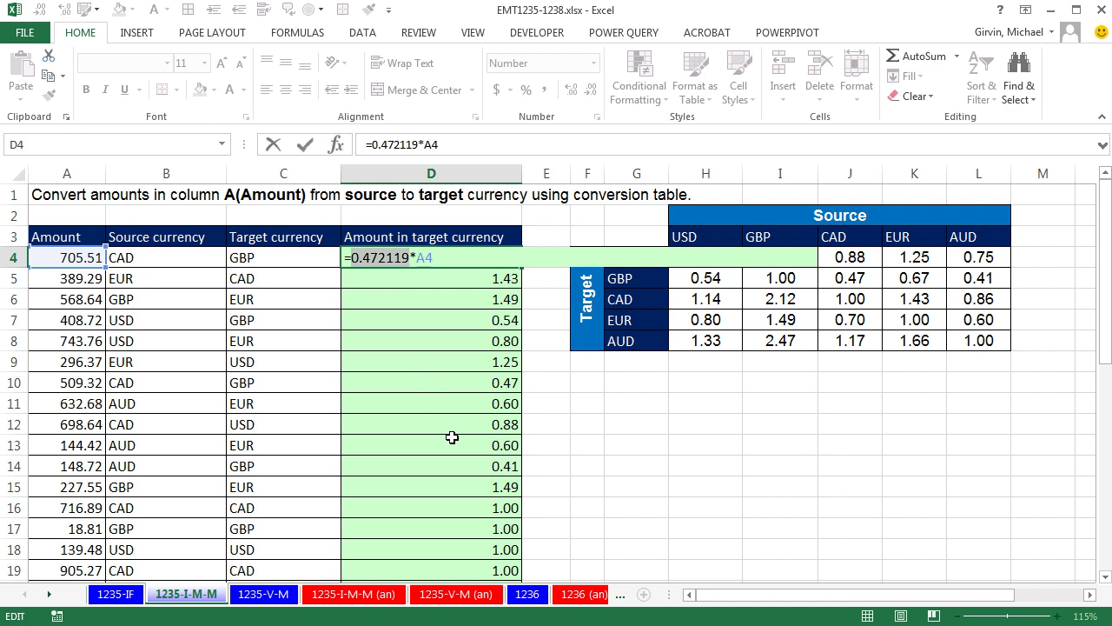
key("ctrl+z")
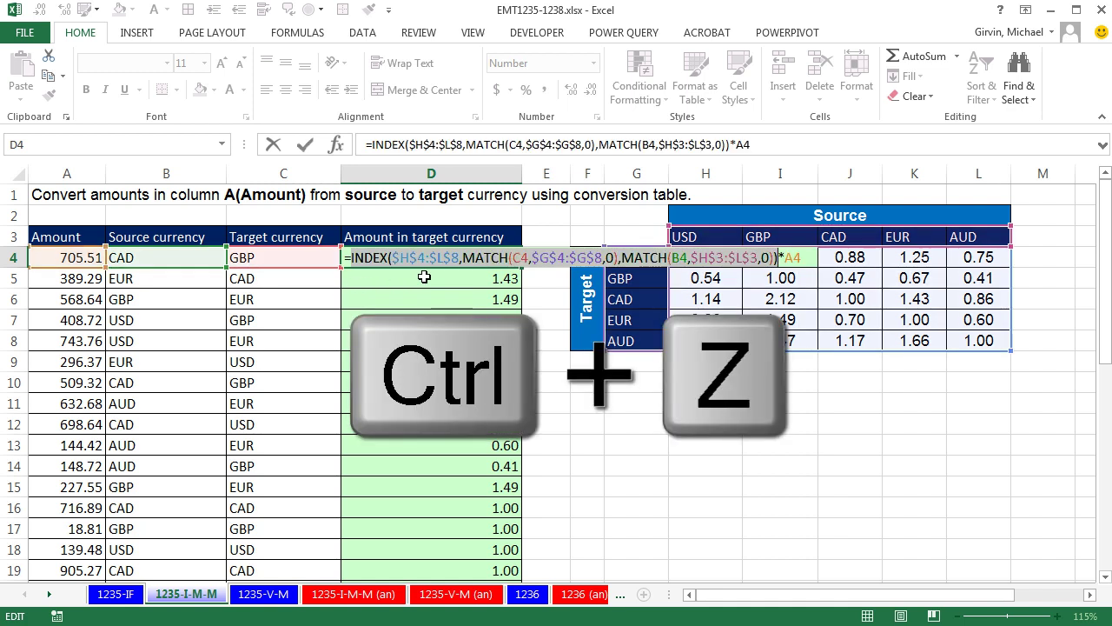
left_click_drag(808, 258, 352, 259)
key("F9")
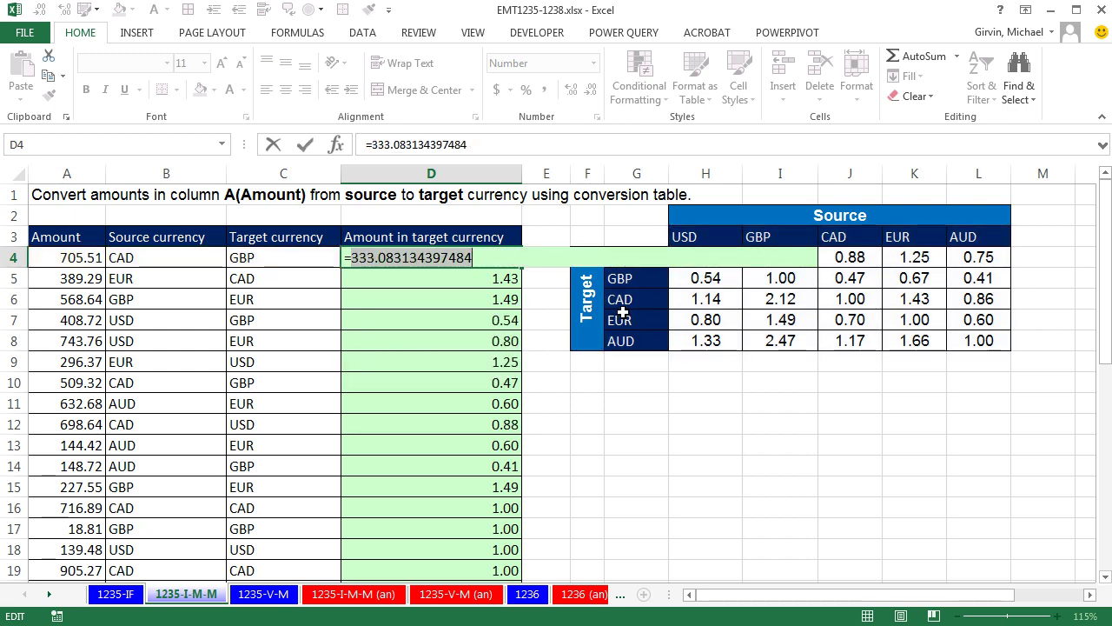
key("ctrl+z")
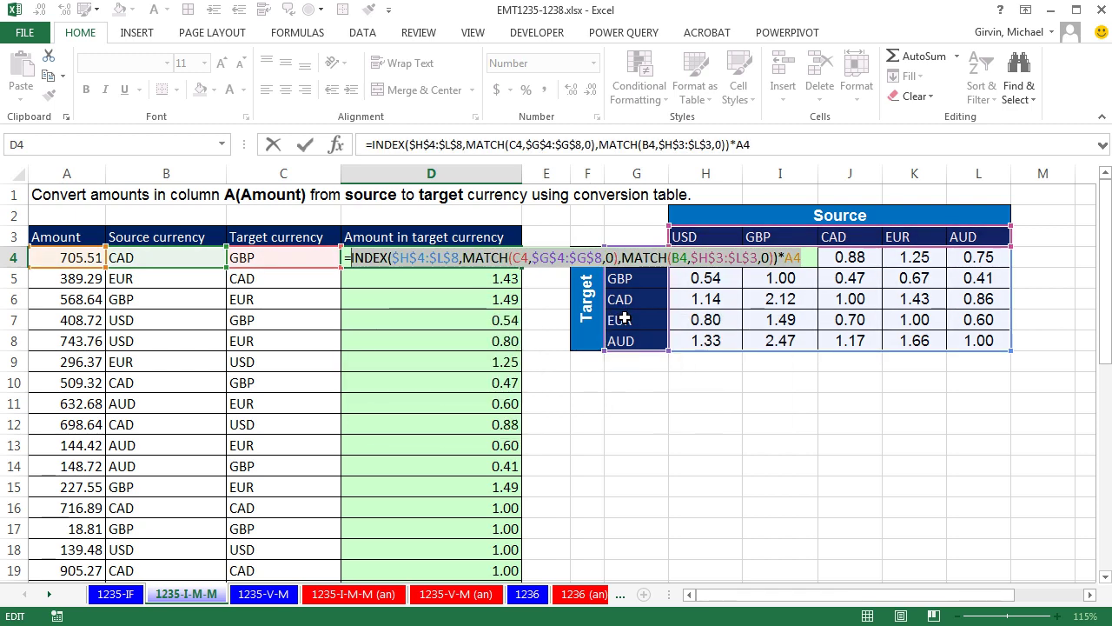
Step: Enter the updated D4 formula and copy it down column D to the last record
key("Escape")
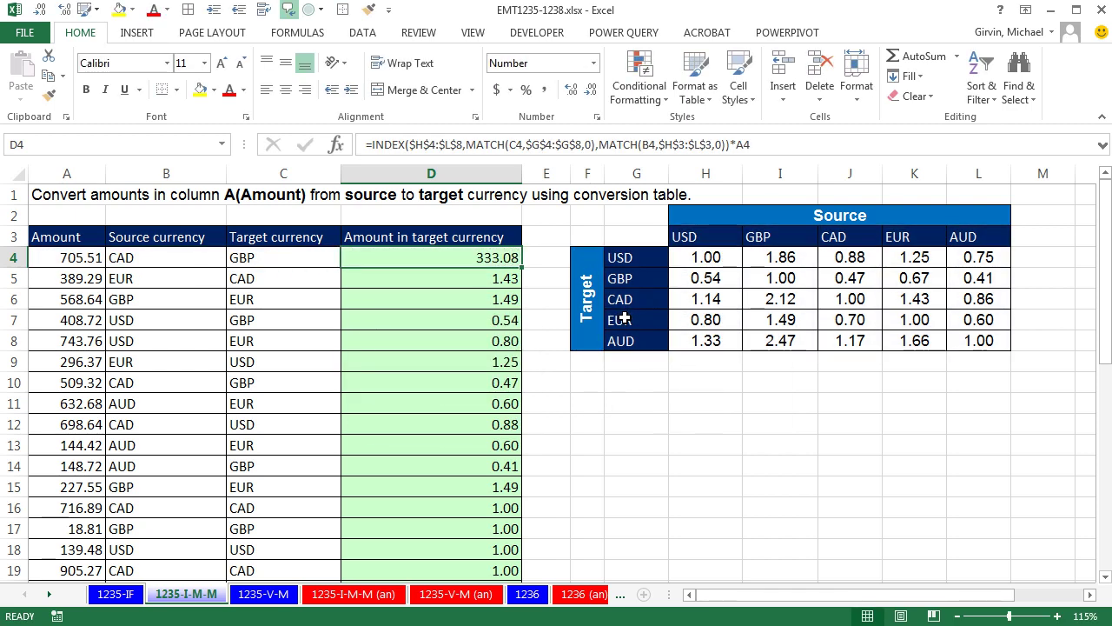
double_click(519, 267)
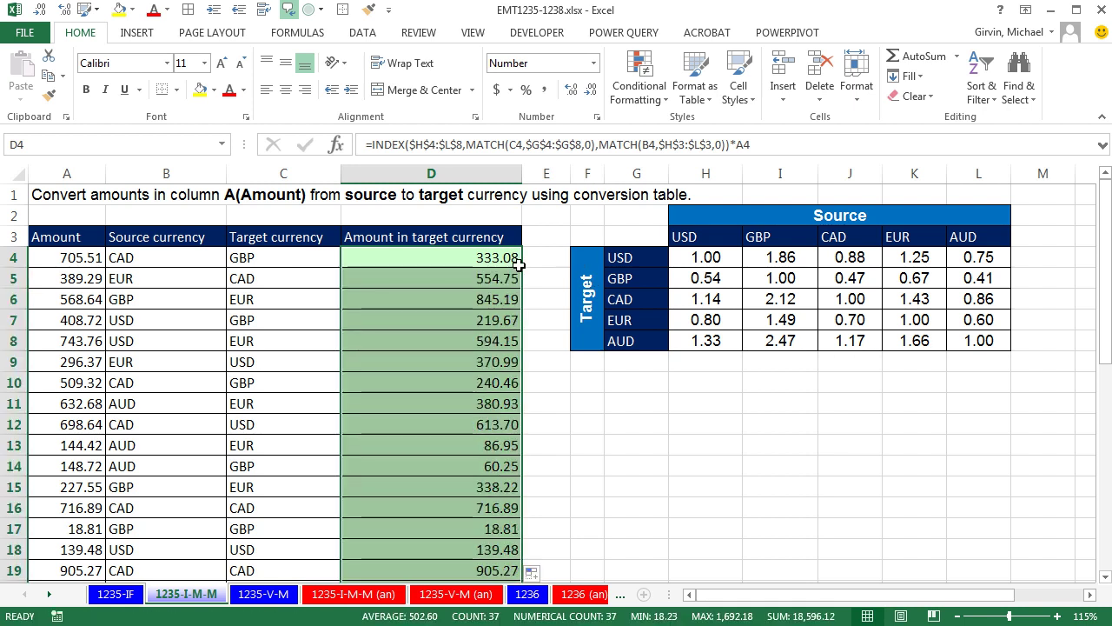
Step: Inspect the references of the copied formula in D10 and highlight the target labels and rates of the conversion table, G4:L8
double_click(430, 383)
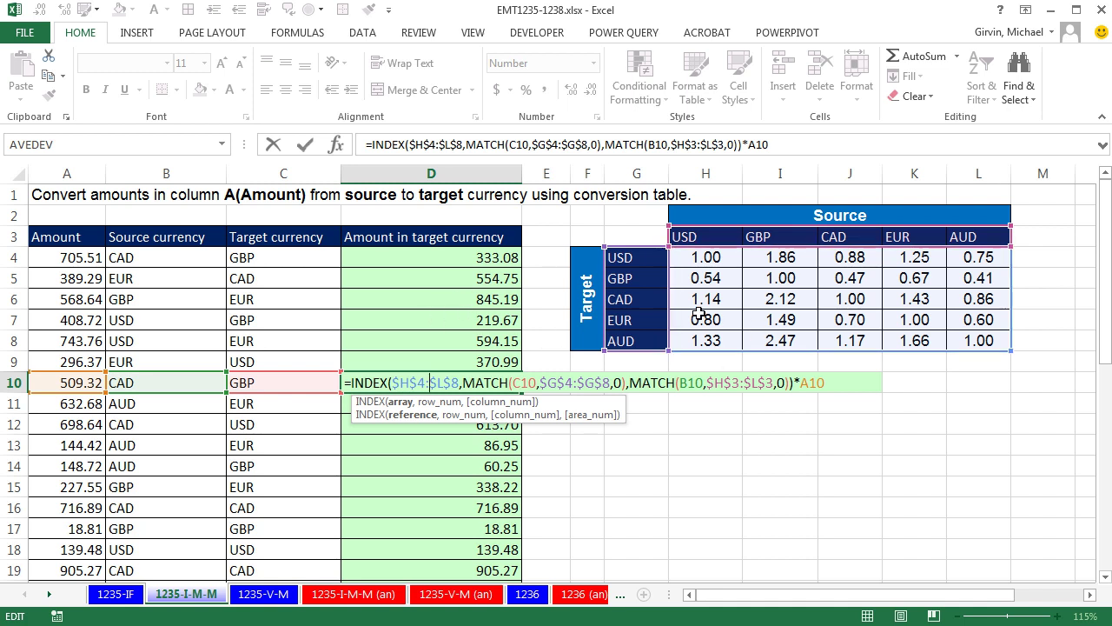
key("ctrl+Return")
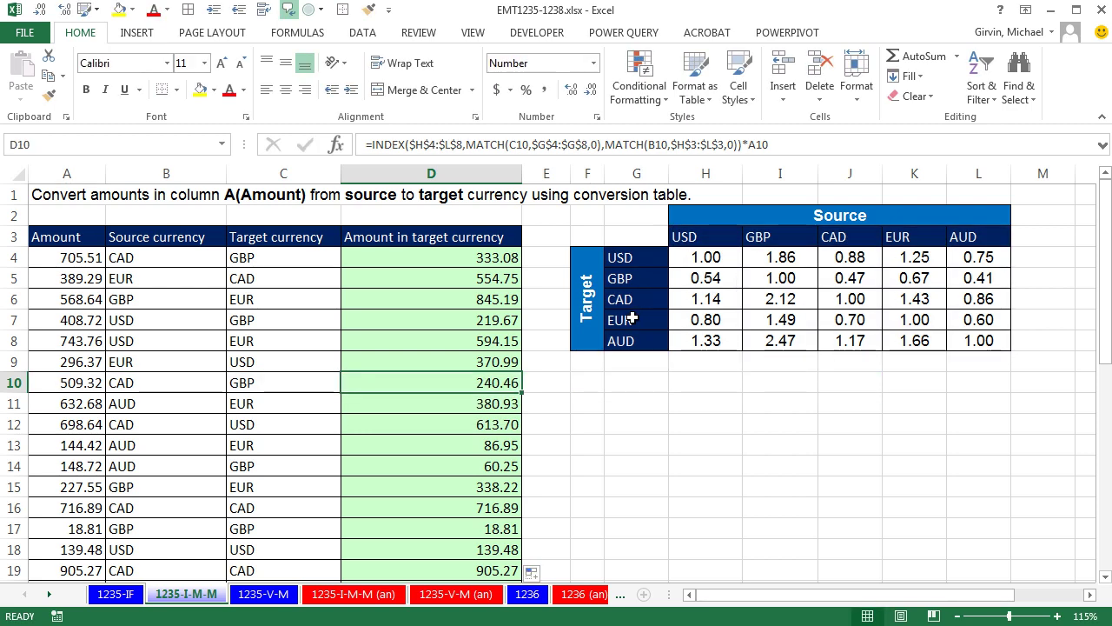
left_click(641, 259)
left_click_drag(641, 276, 983, 341)
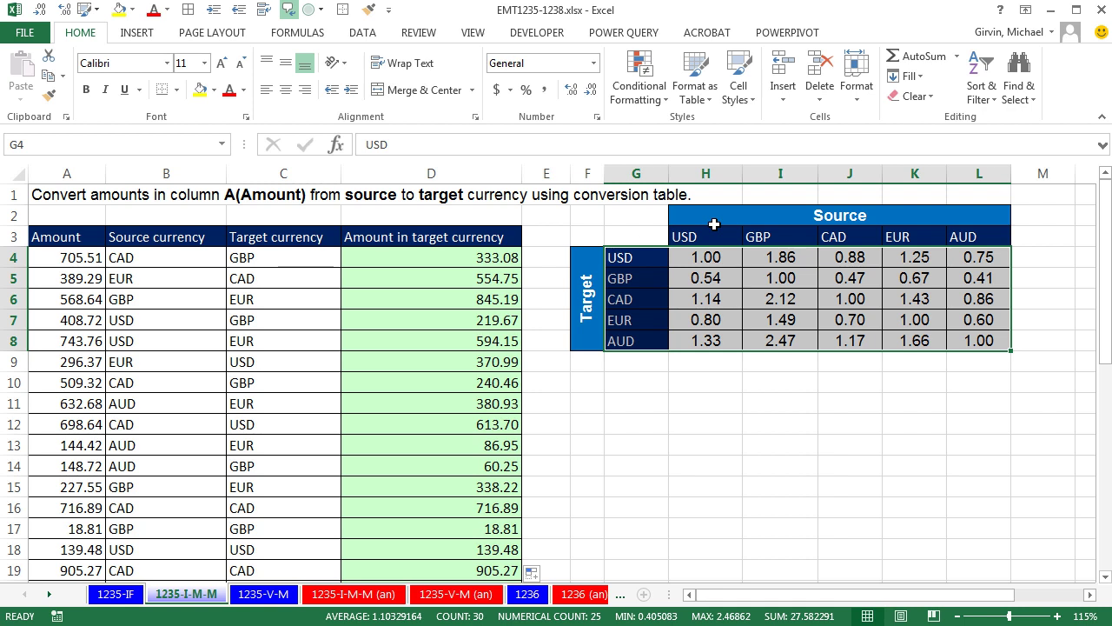
Step: On the 1235-V-M sheet, start a VLOOKUP in D4 that looks up C4 in the absolute table range $G$4:$L$8
left_click(276, 595)
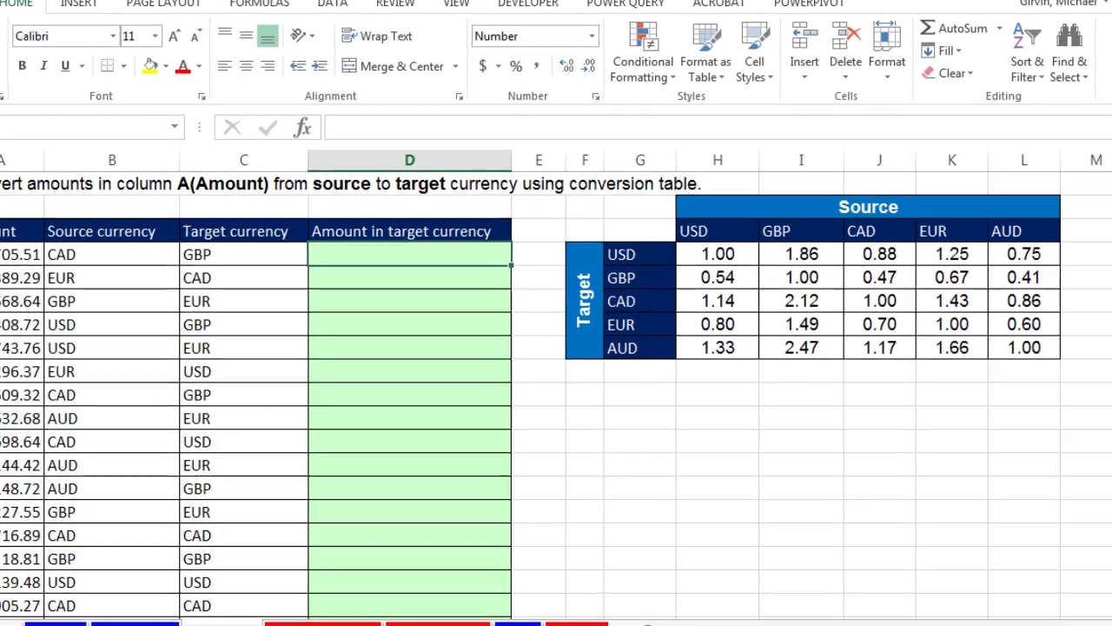
type("=vl")
key("Tab")
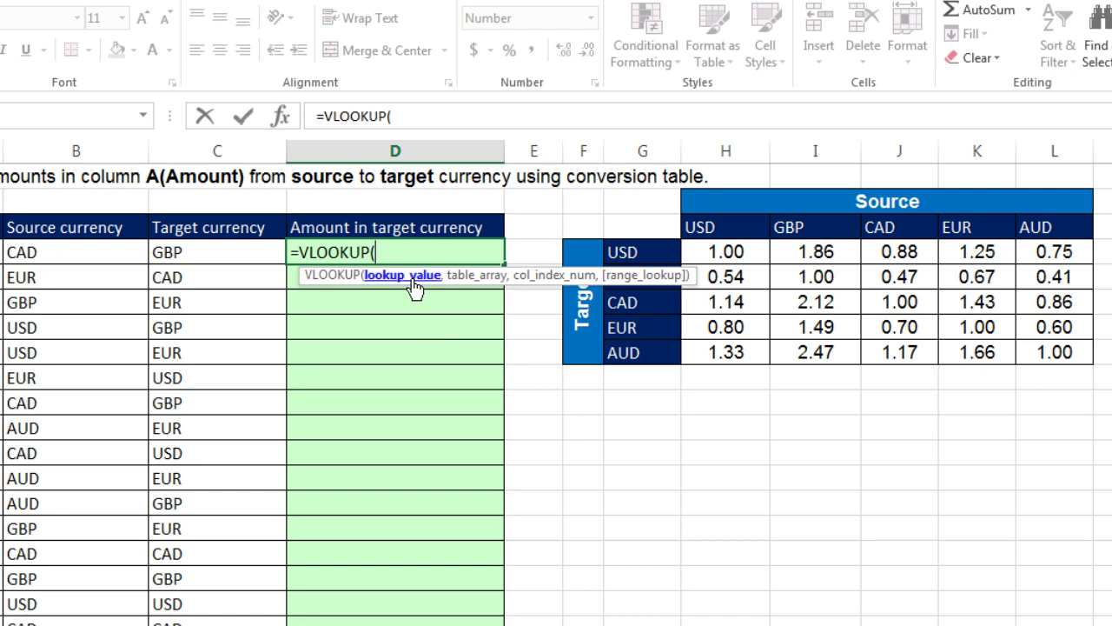
left_click(240, 252)
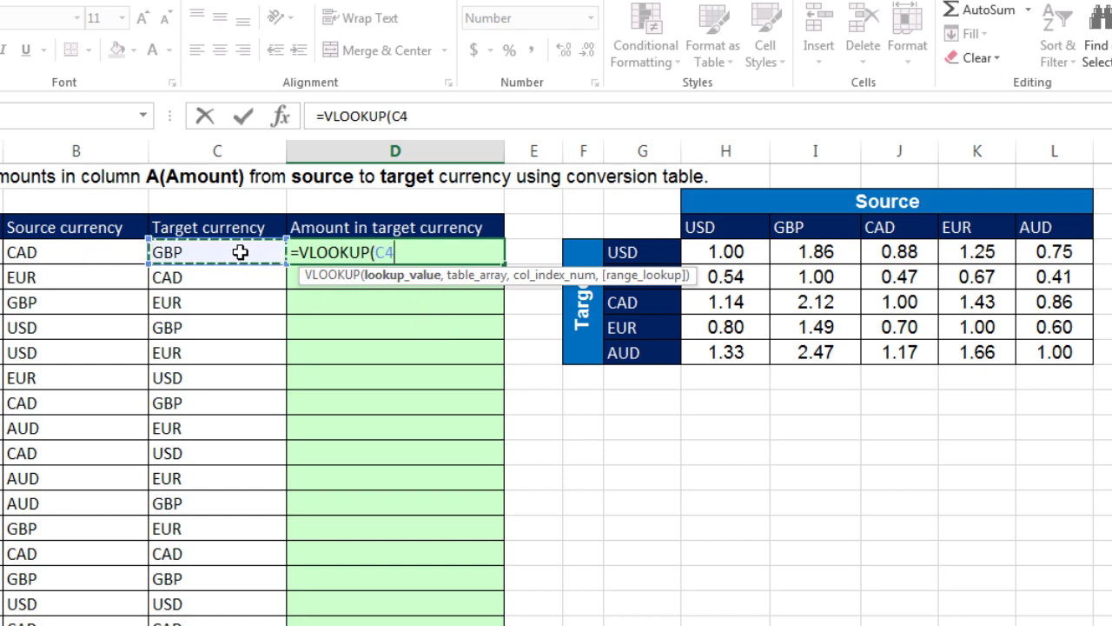
type(",")
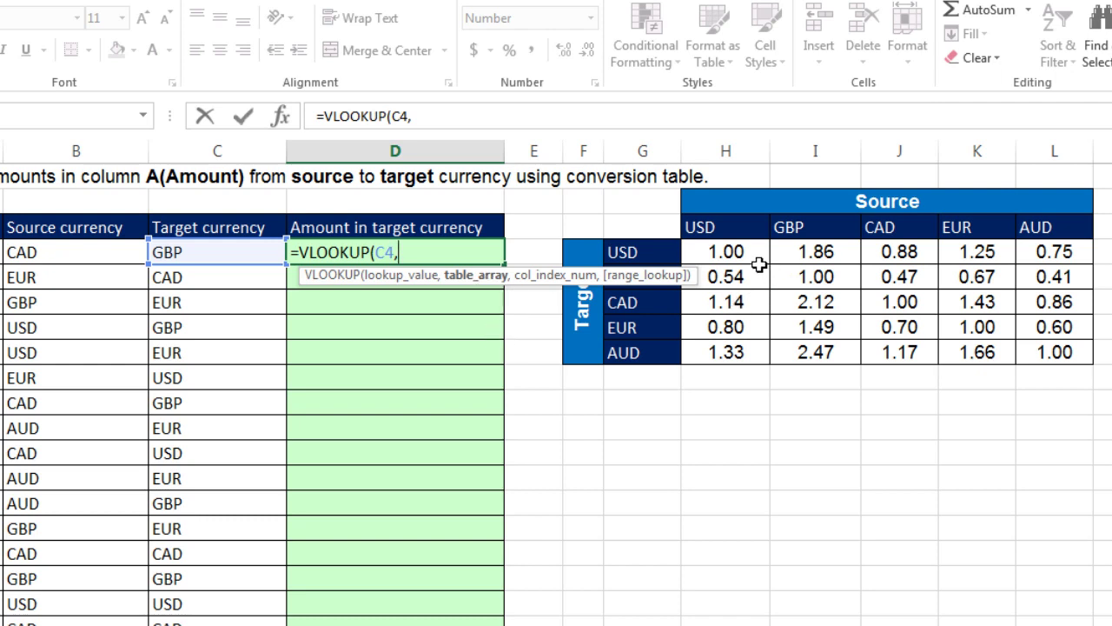
left_click(622, 252)
left_click_drag(730, 254, 1068, 355)
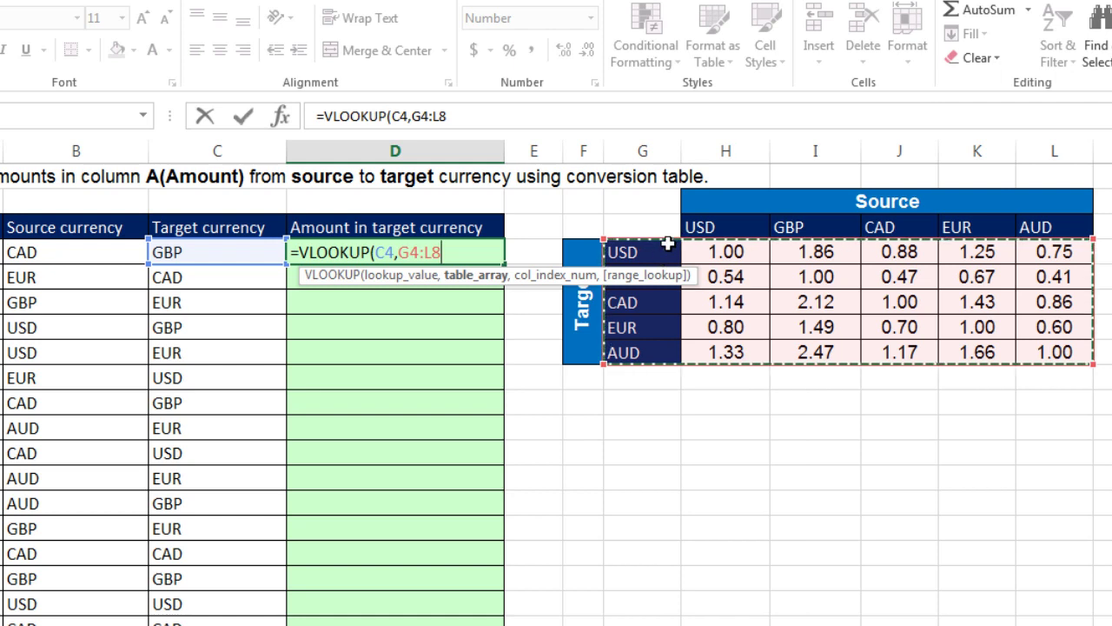
key("F4")
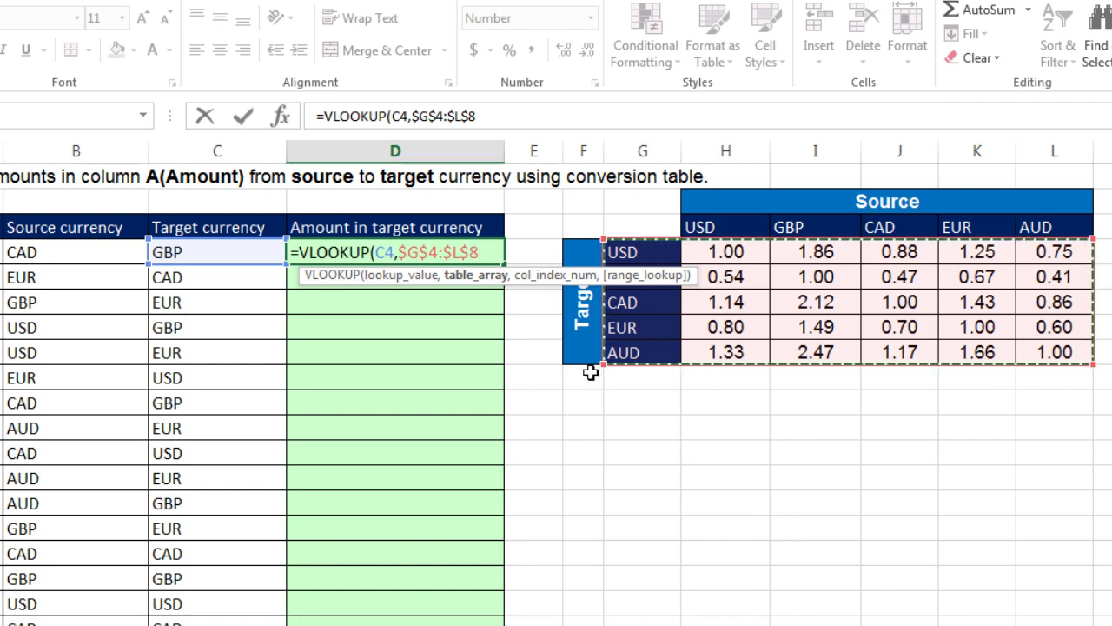
type(",")
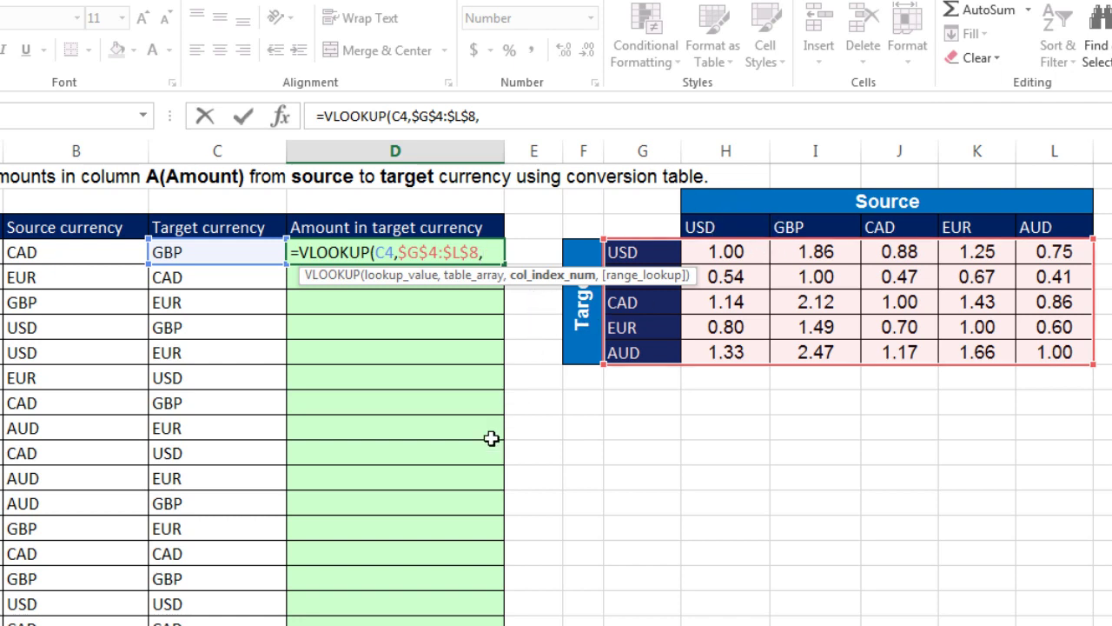
Step: Add MATCH(B4,$G$3:$L$3,0) as the column index argument of the VLOOKUP in D4
type("ma")
key("Tab")
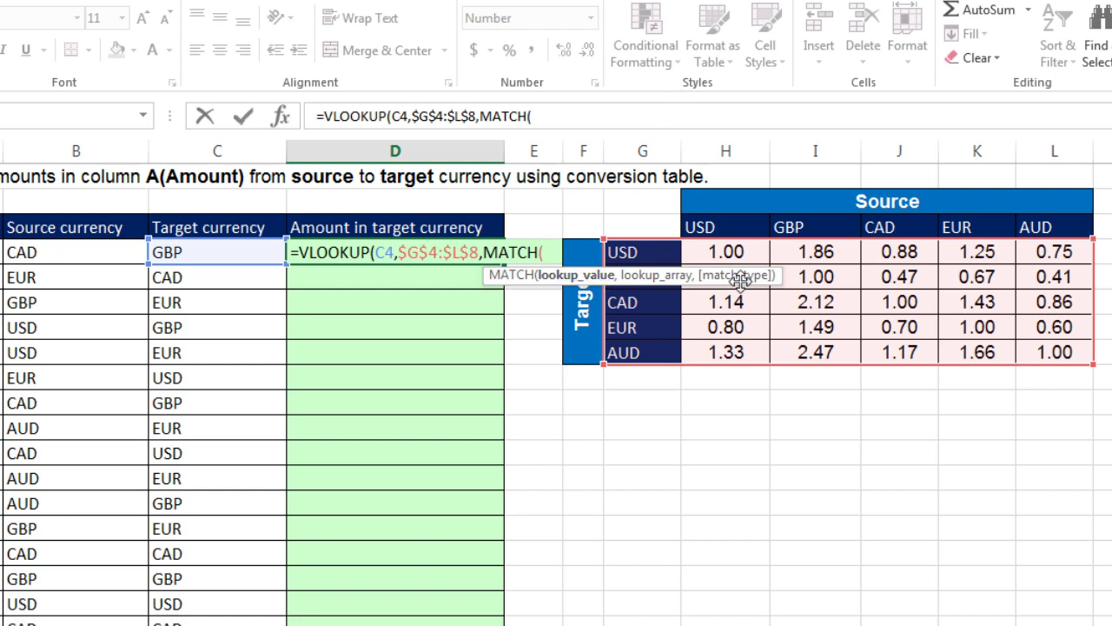
left_click(90, 255)
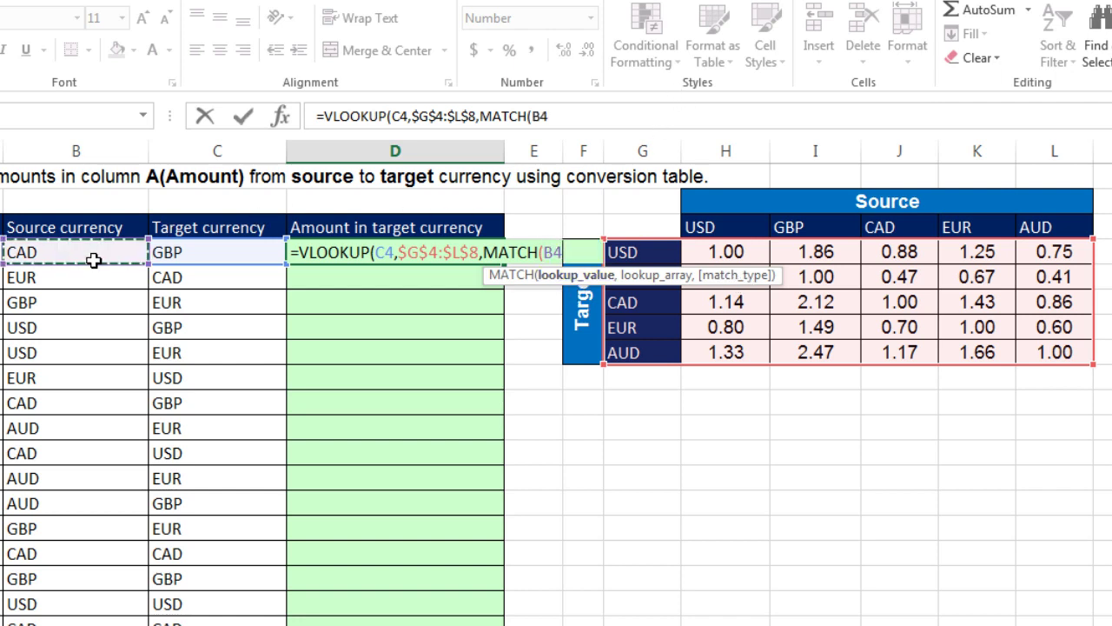
type(",")
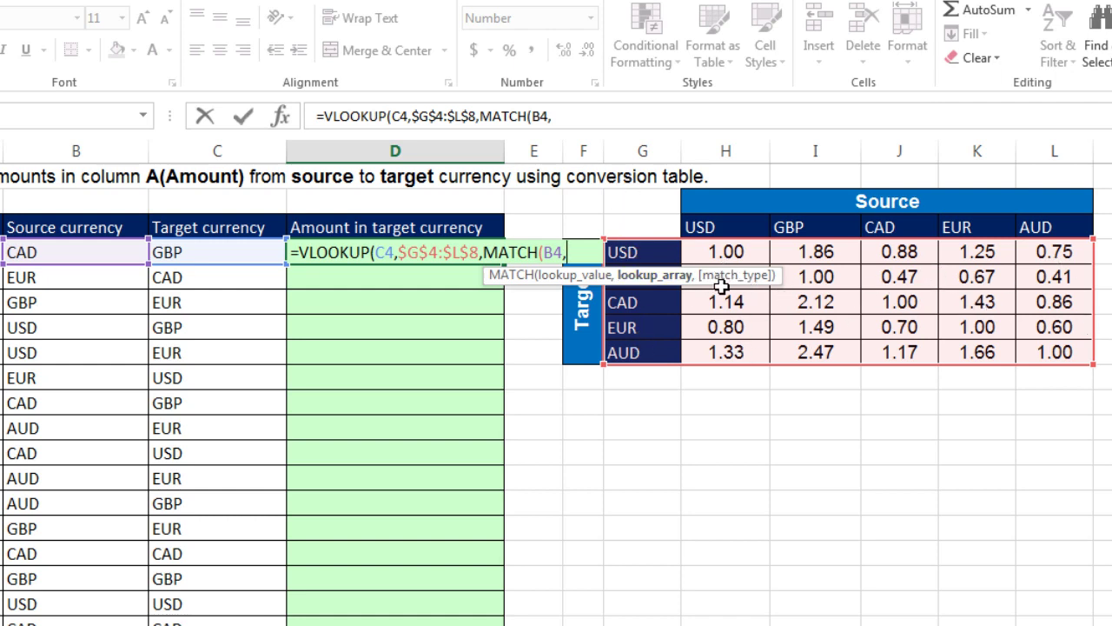
left_click_drag(623, 226, 872, 223)
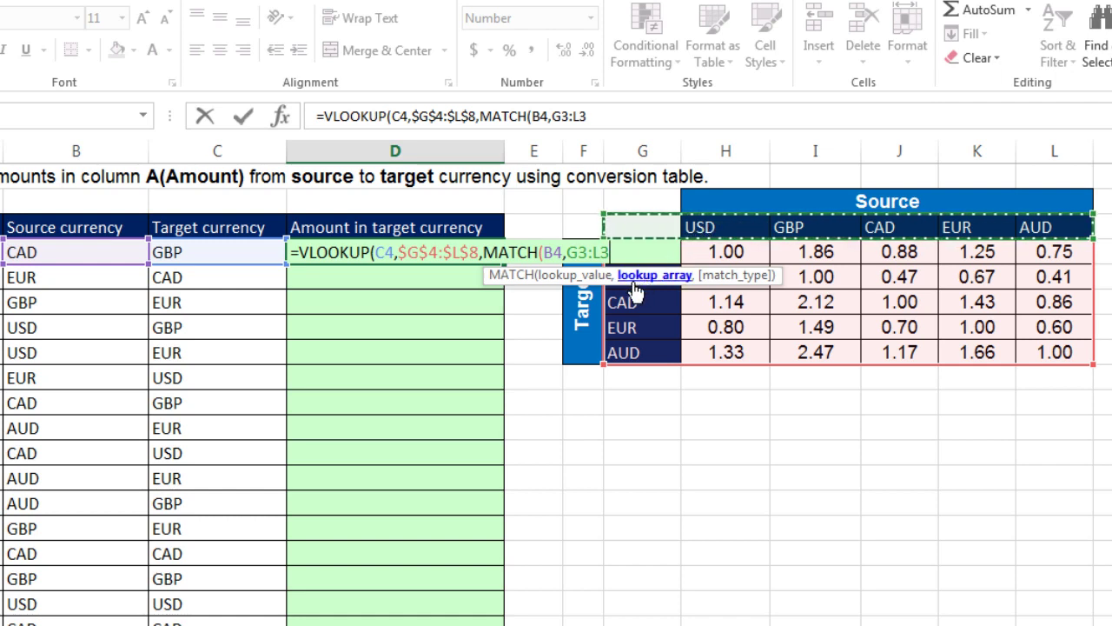
key("F4")
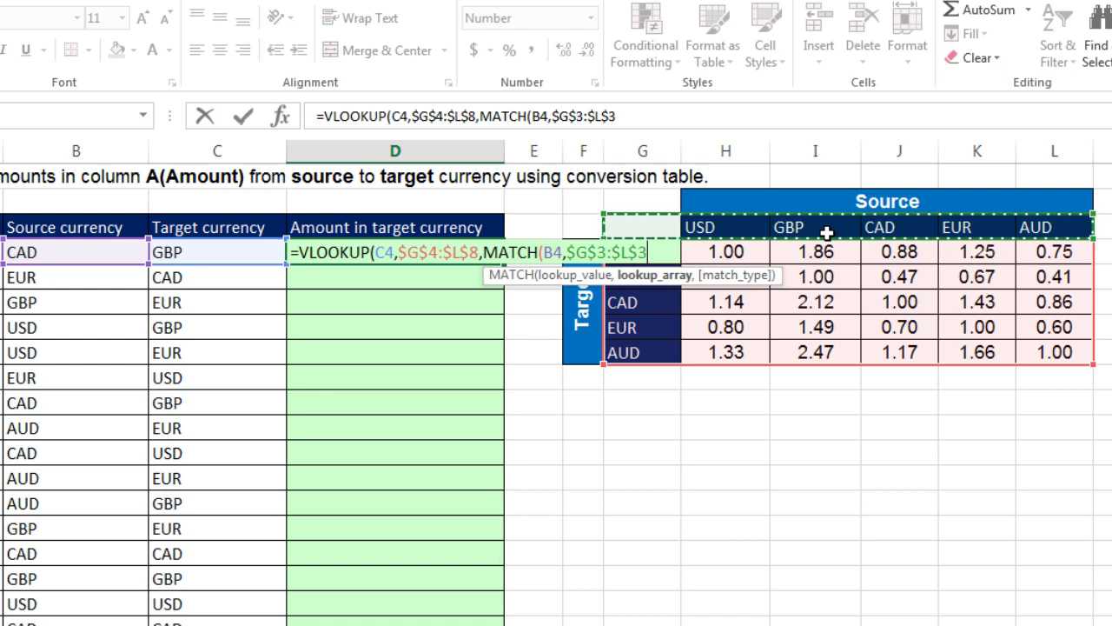
type(",")
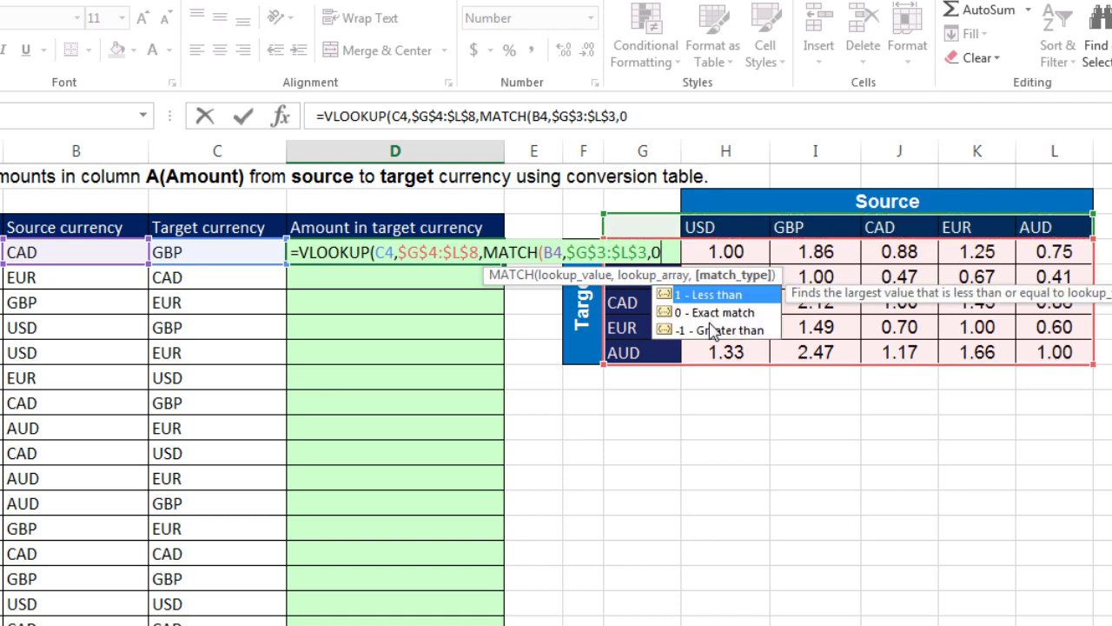
type("0)")
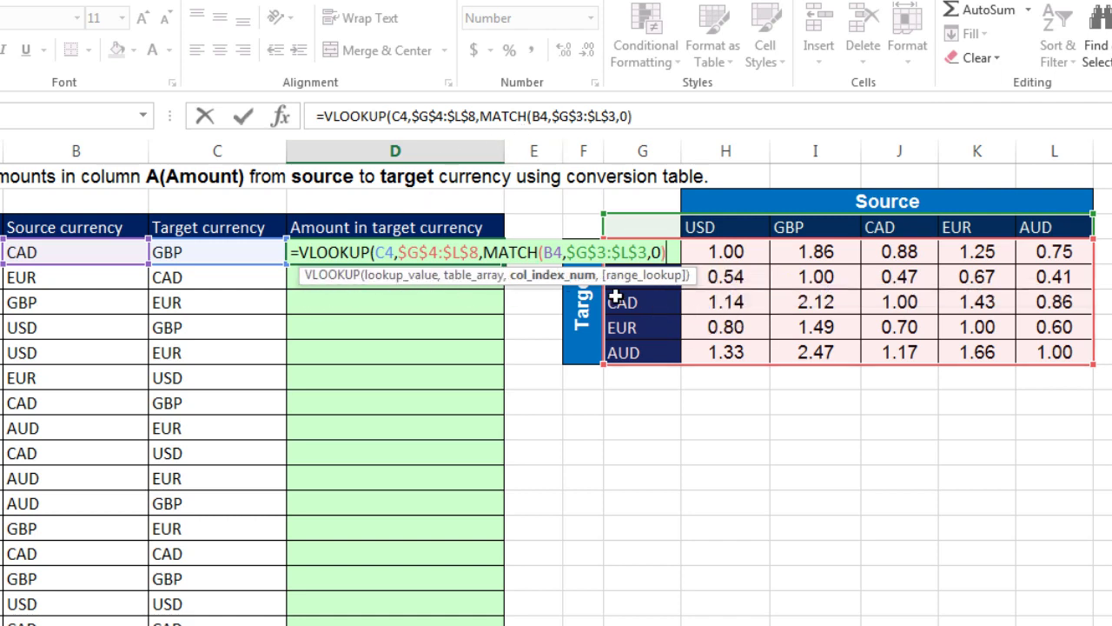
Step: Complete the D4 VLOOKUP with exact match 0, enter it and copy it down column D to the last record
type(",")
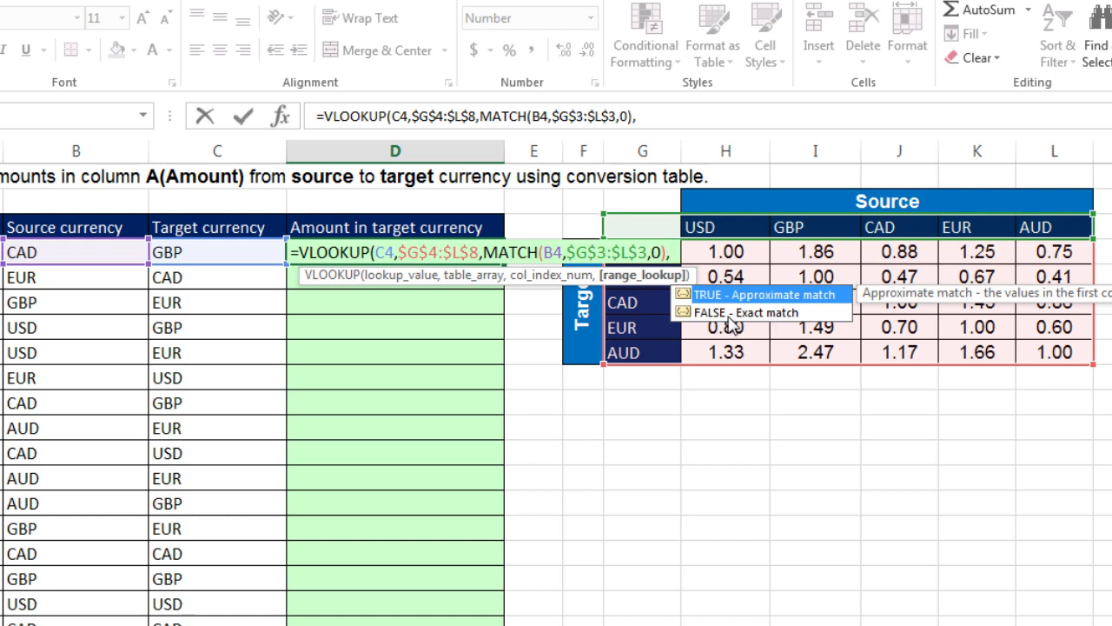
type("0")
type(")")
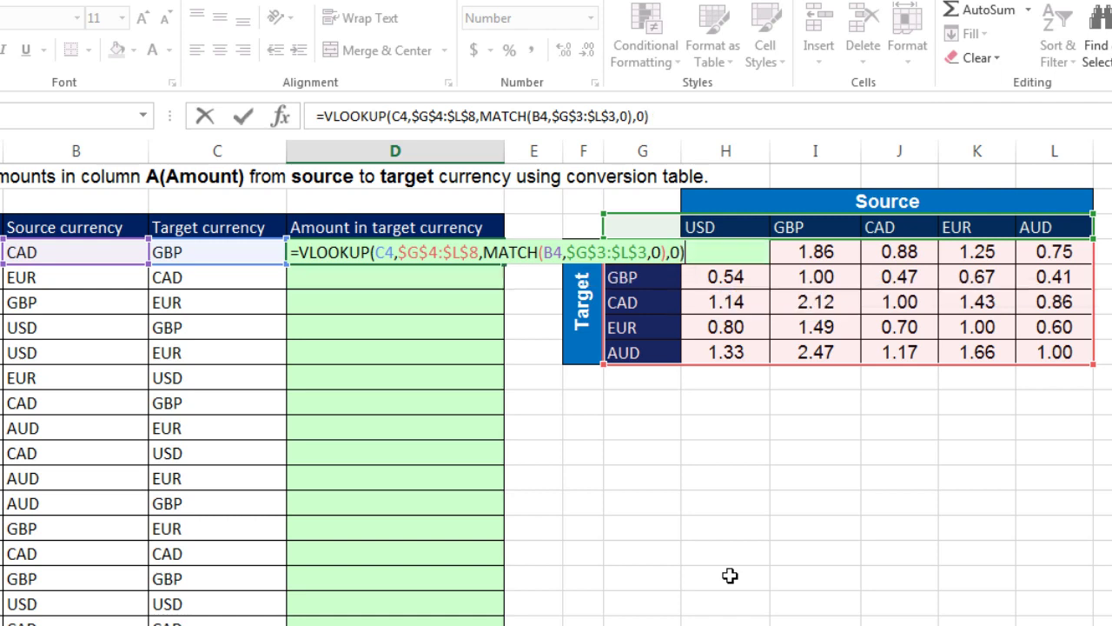
key("ctrl+Return")
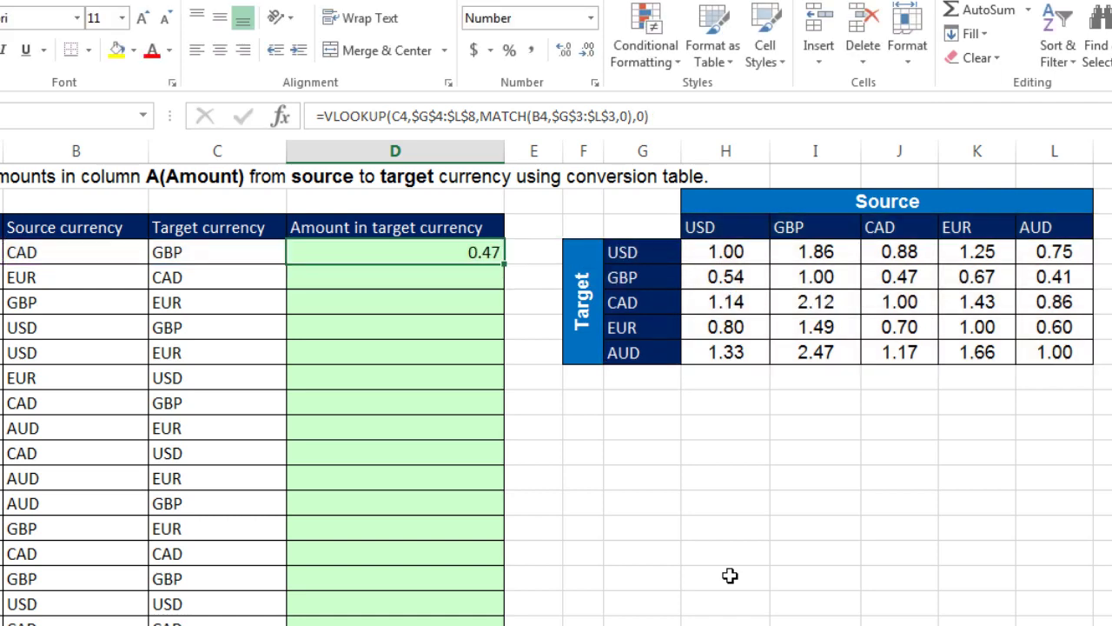
double_click(504, 262)
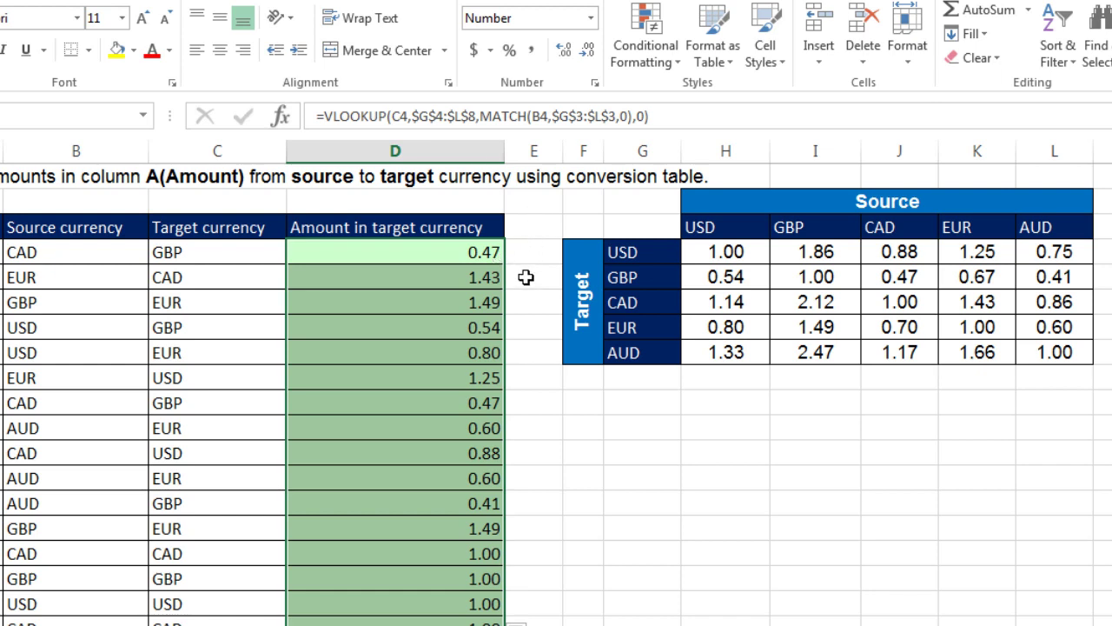
Step: Check the cell references of the copied VLOOKUP formula in D9
left_click(409, 371)
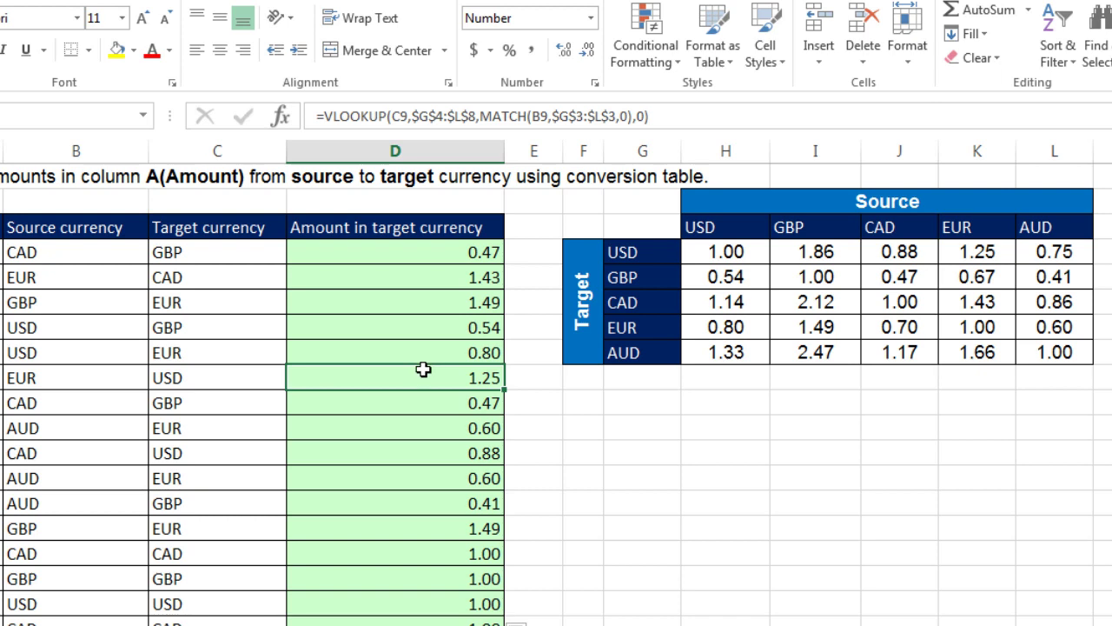
key("F2")
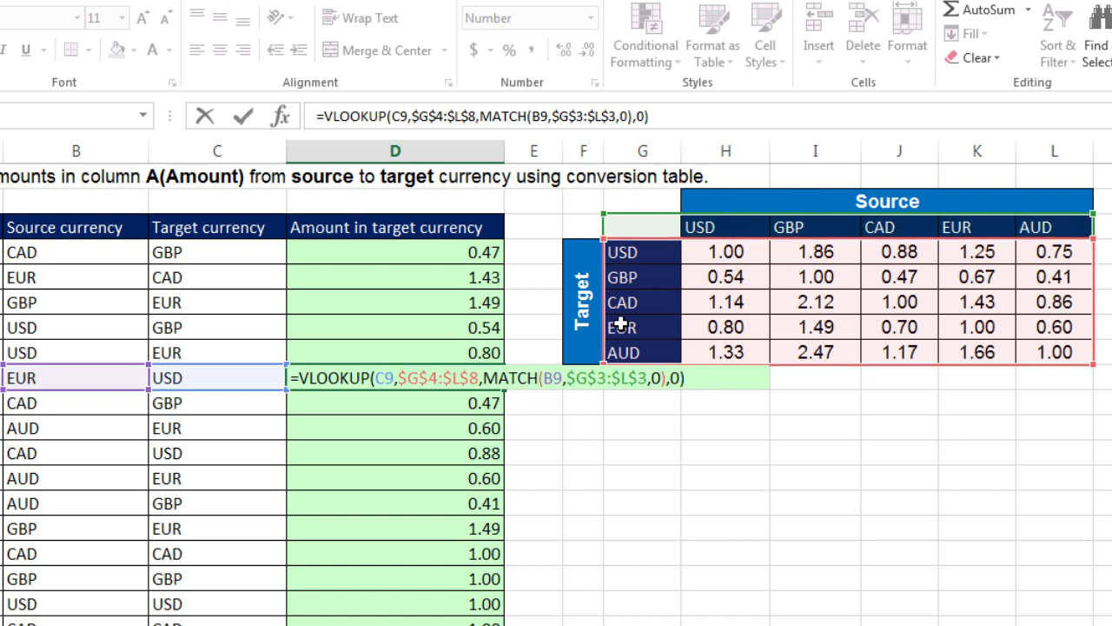
key("Escape")
Step: Multiply the VLOOKUP result in D4 by the amount in A4 and copy the updated formula down column D
left_click(485, 252)
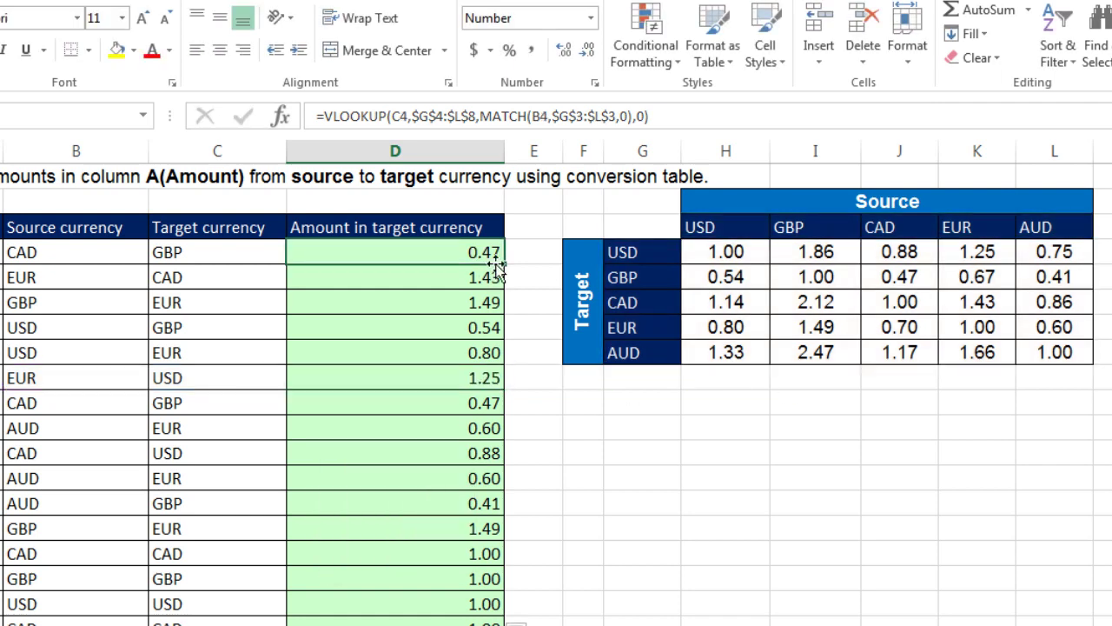
key("F2")
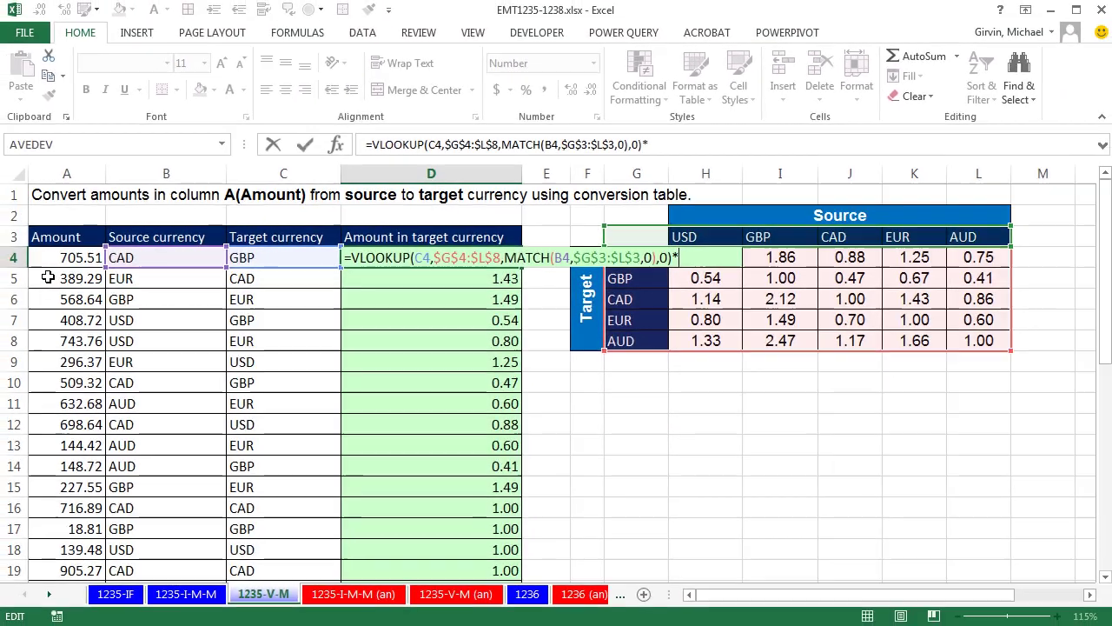
left_click(39, 258)
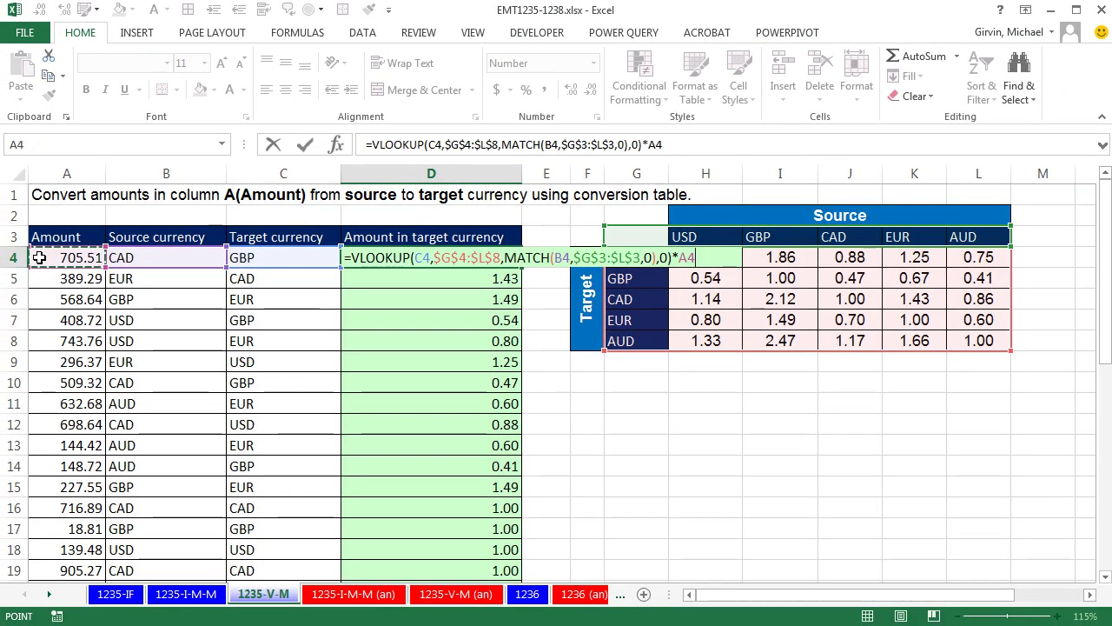
key("ctrl+Return")
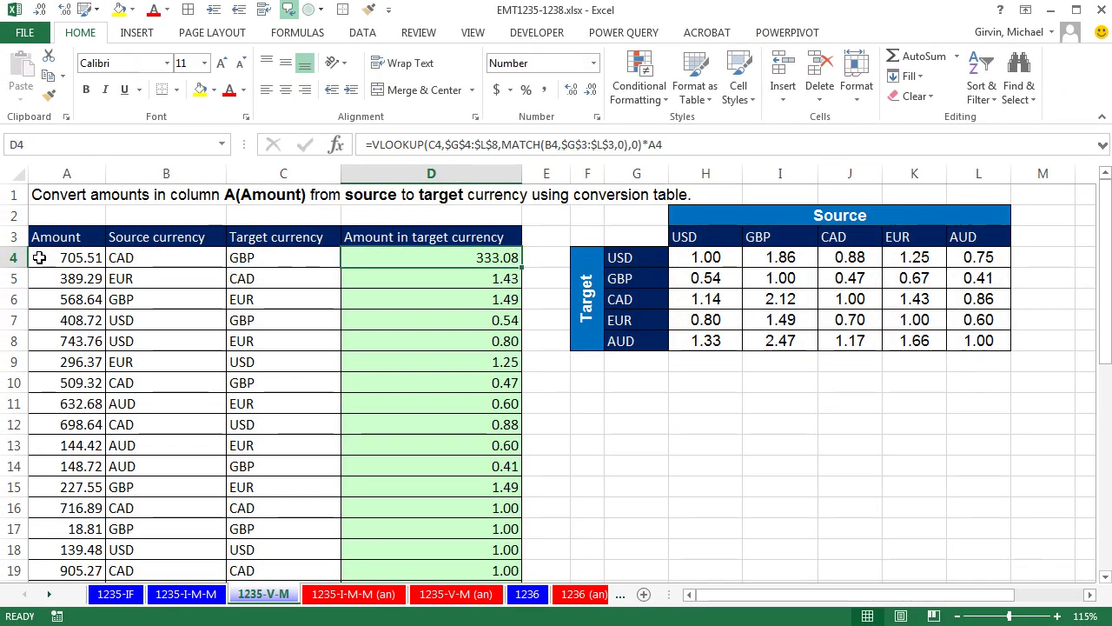
double_click(520, 265)
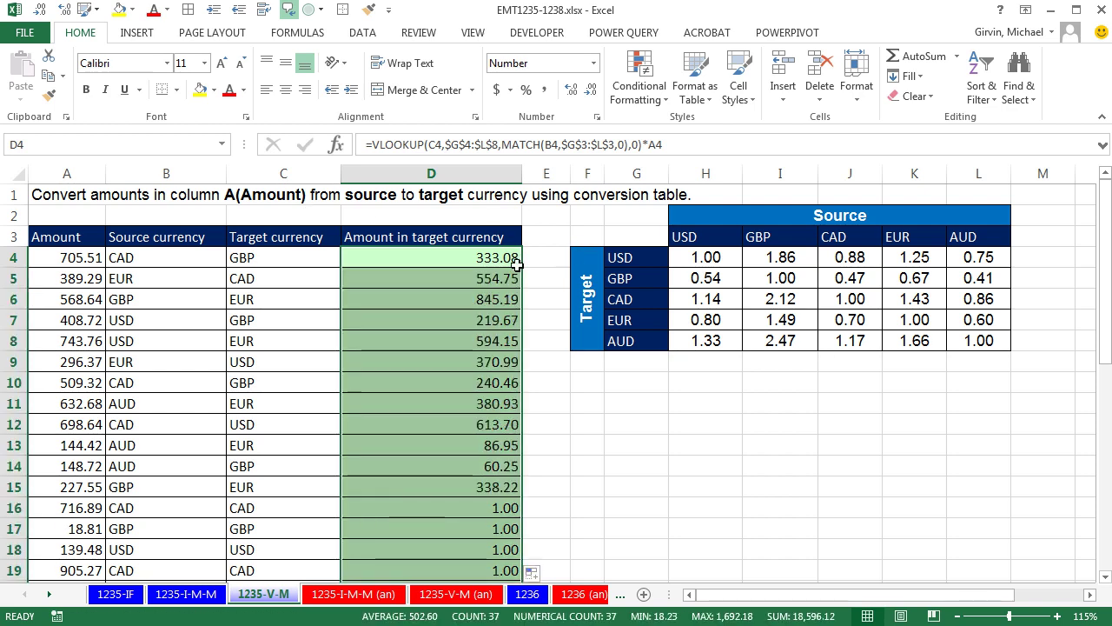
Step: Check the cell references of the copied VLOOKUP and amount multiplication formula in D12
left_click(464, 429)
key("F2")
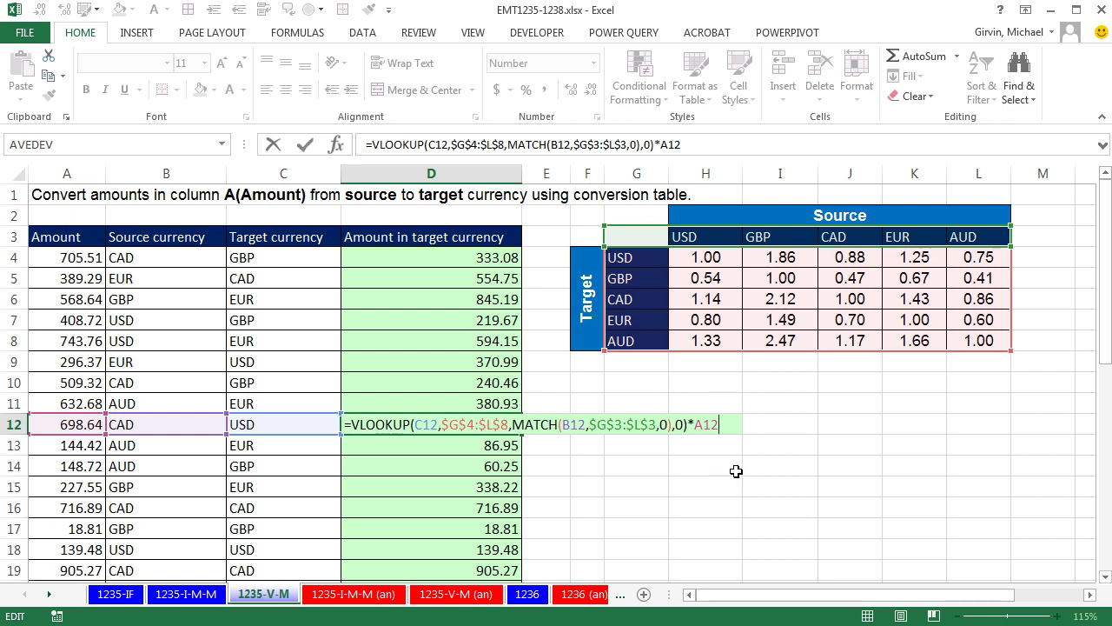
key("Escape")
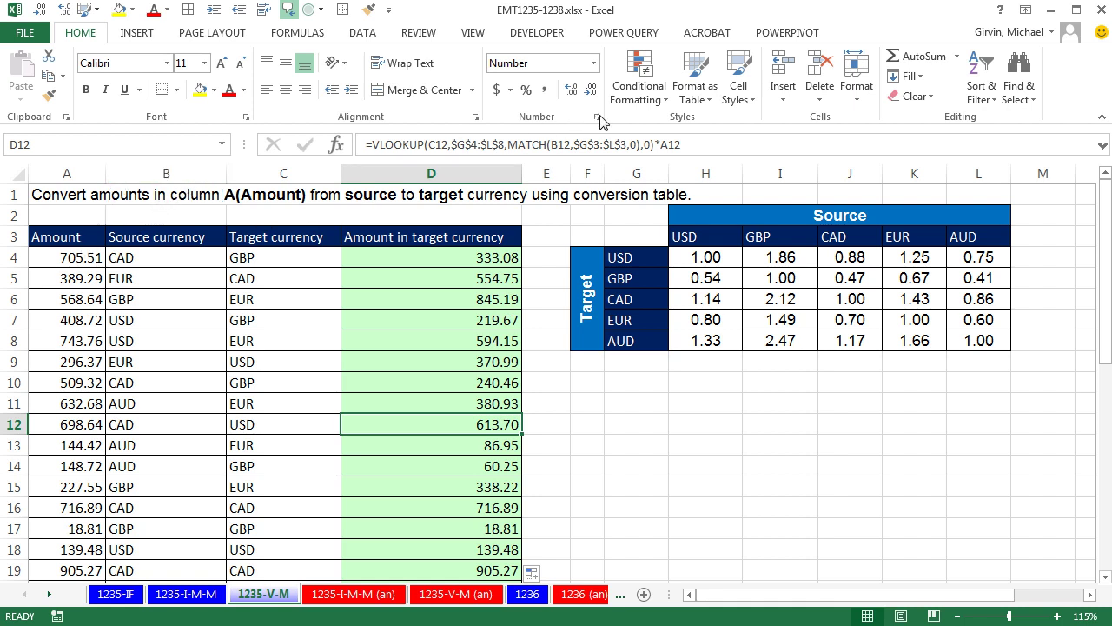
Step: Compare the D4 formulas on the 1235-V-M, 1235-I-M-M and 1235-IF sheets, viewing each formula in edit mode
left_click(456, 261)
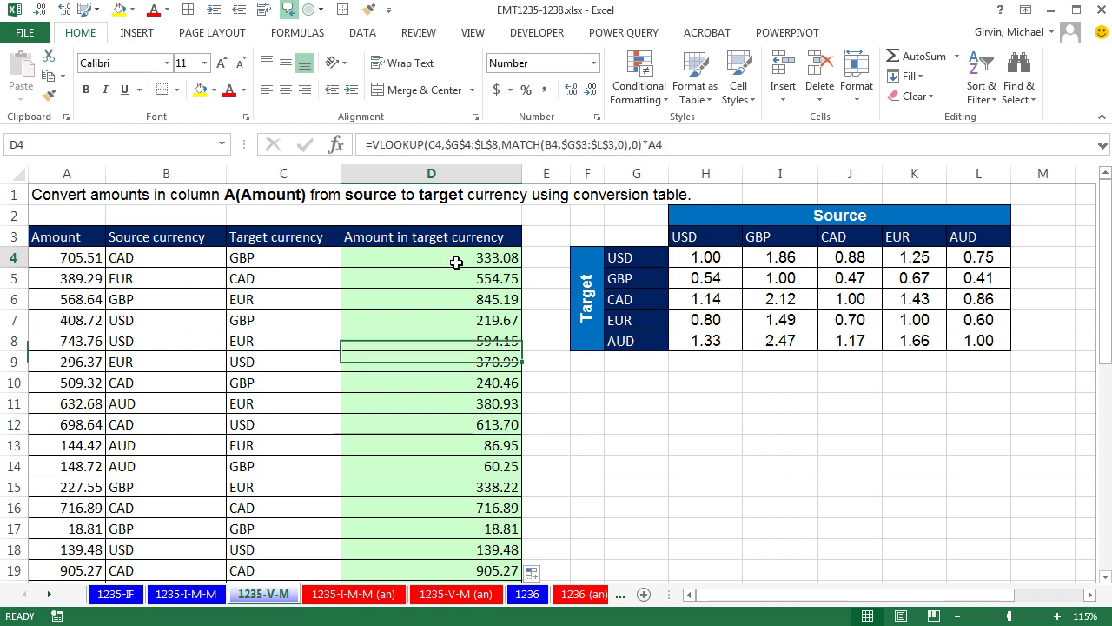
key("F2")
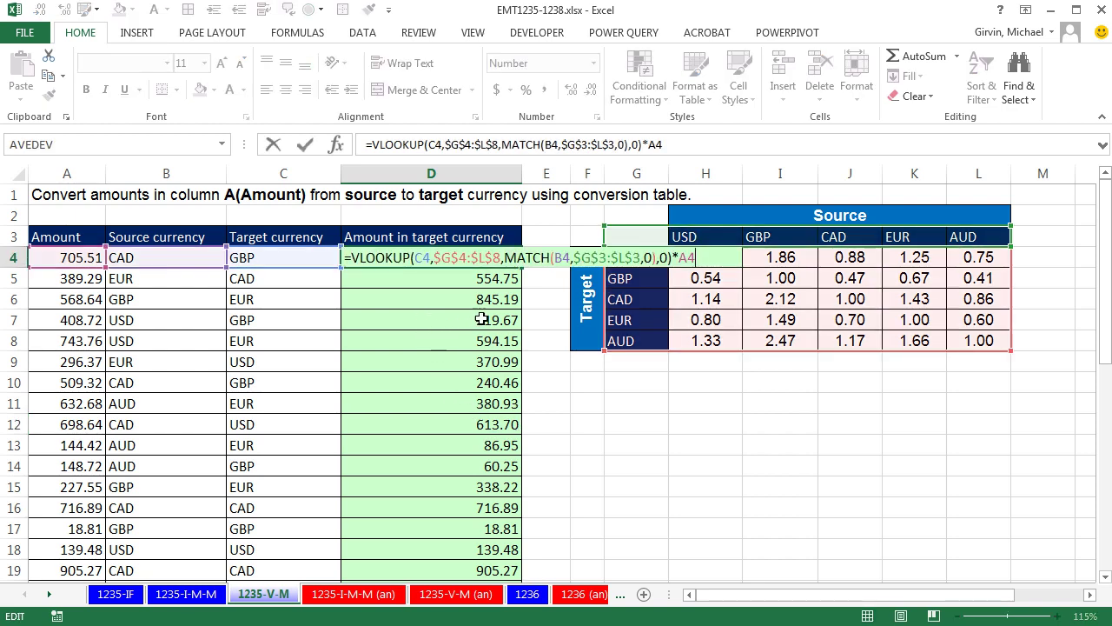
key("Escape")
key("ctrl+Page_Up")
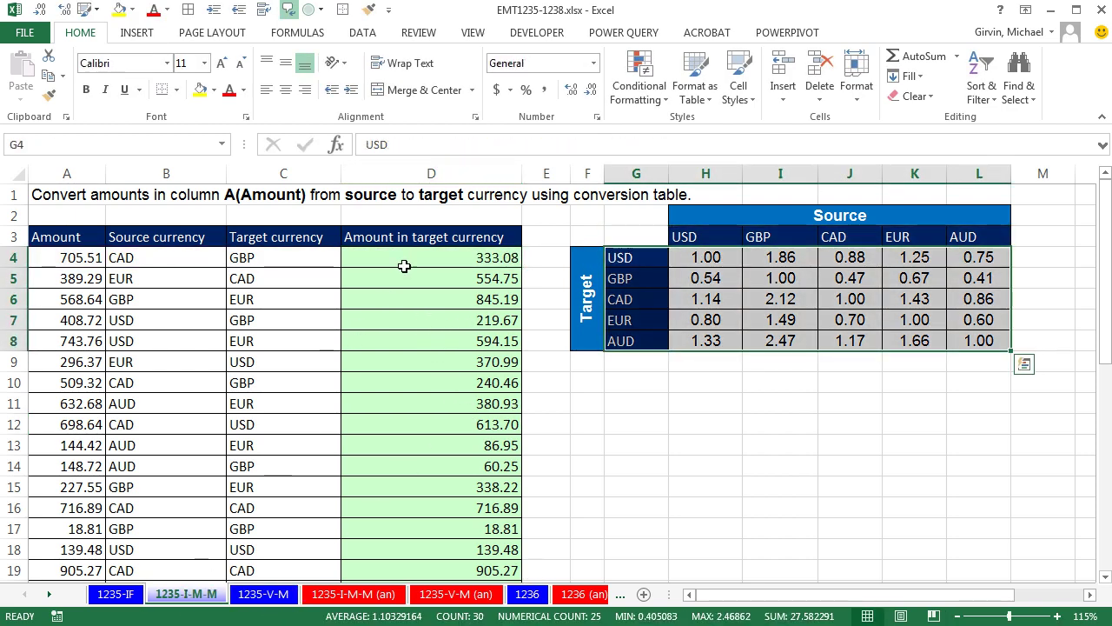
left_click(405, 263)
key("F2")
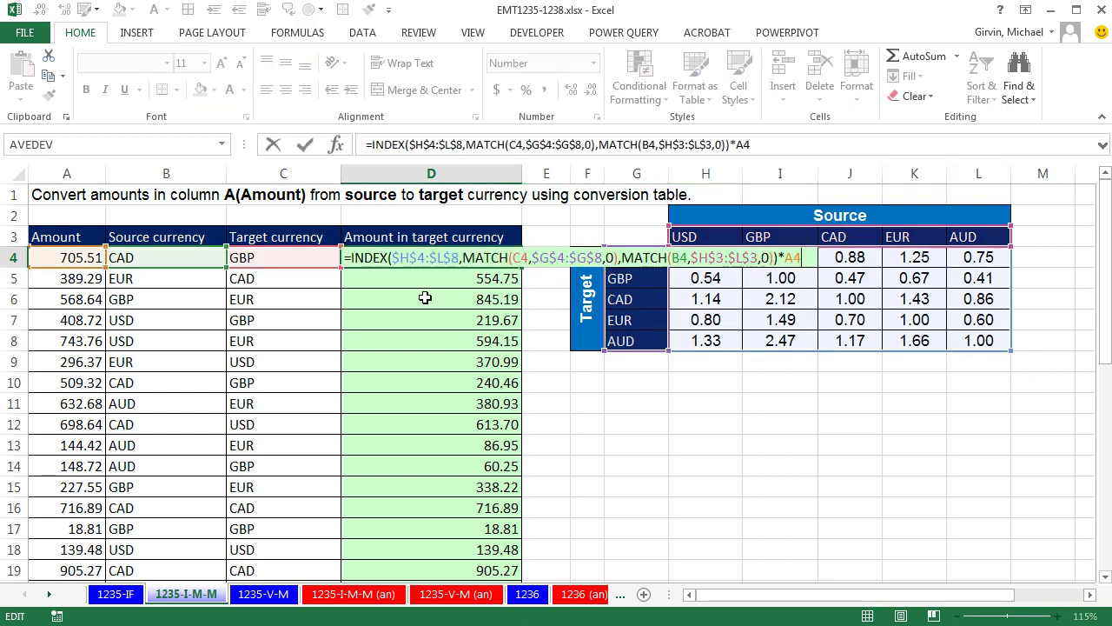
key("Escape")
left_click(111, 594)
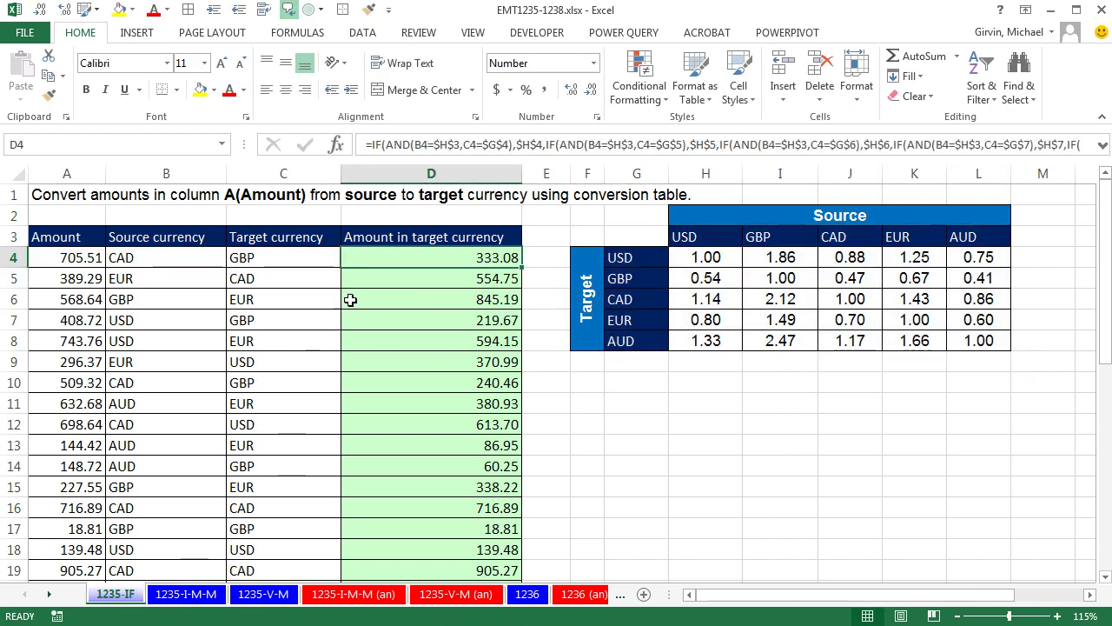
key("F2")
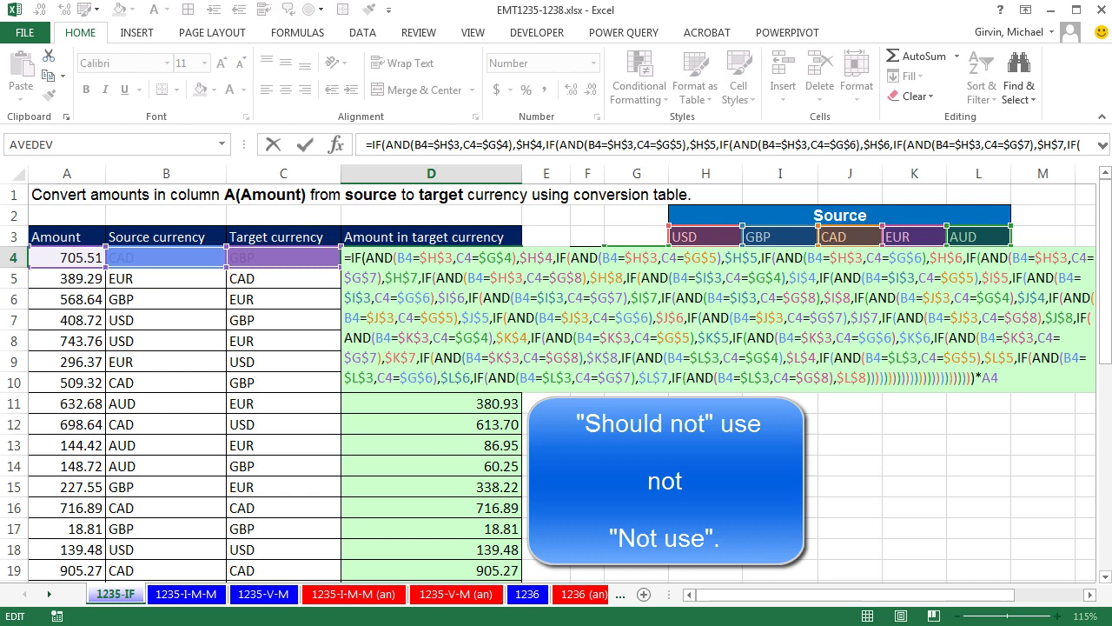